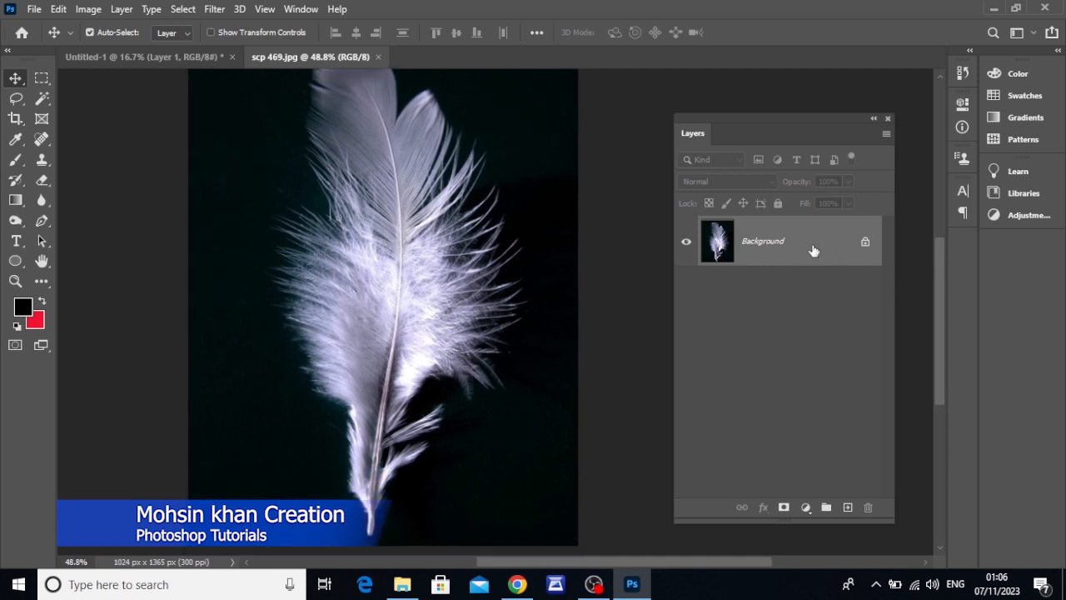
Duplicate the Background layer and display the image's channels beside the layer list.
{"action": "left_click_drag", "start_coordinate": [817, 242], "coordinate": [848, 507]}
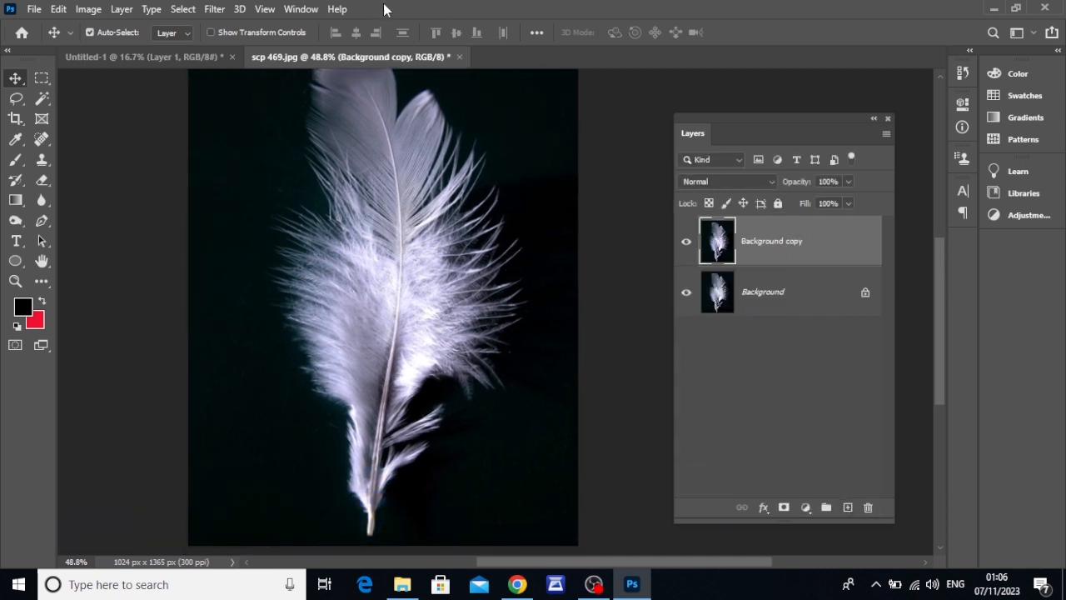
{"action": "left_click", "coordinate": [301, 9]}
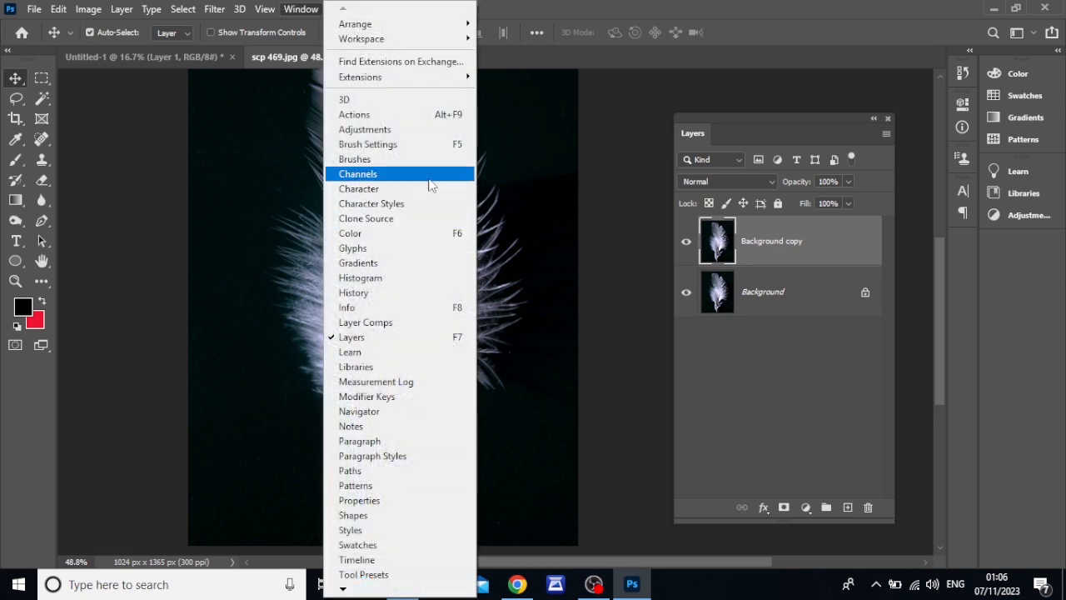
{"action": "left_click", "coordinate": [457, 175]}
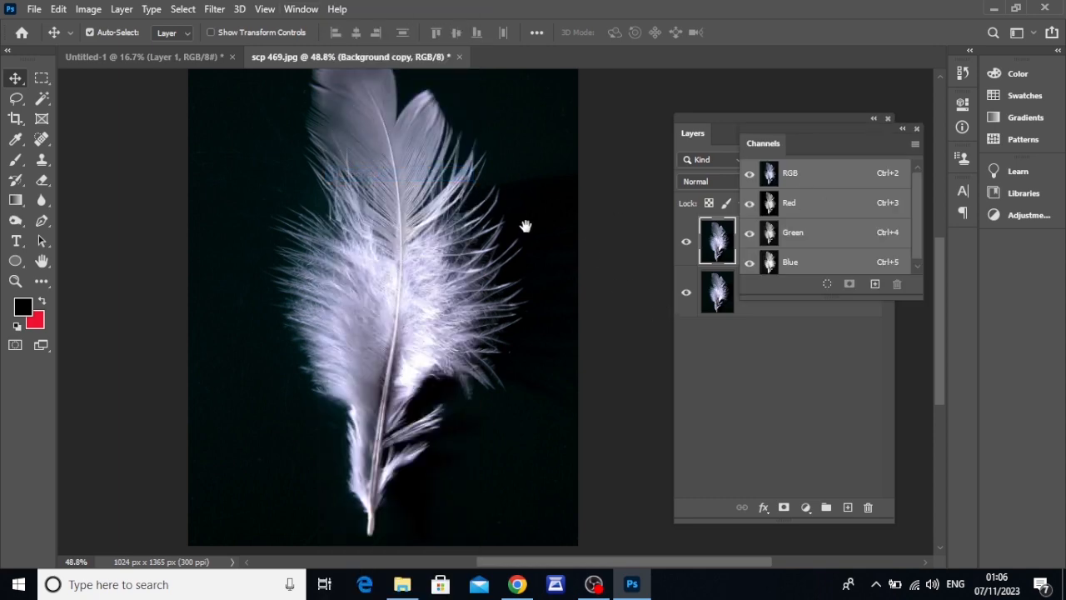
{"action": "scroll", "coordinate": [404, 259], "scroll_direction": "down", "scroll_amount": 3}
{"action": "left_click_drag", "start_coordinate": [499, 266], "coordinate": [359, 267]}
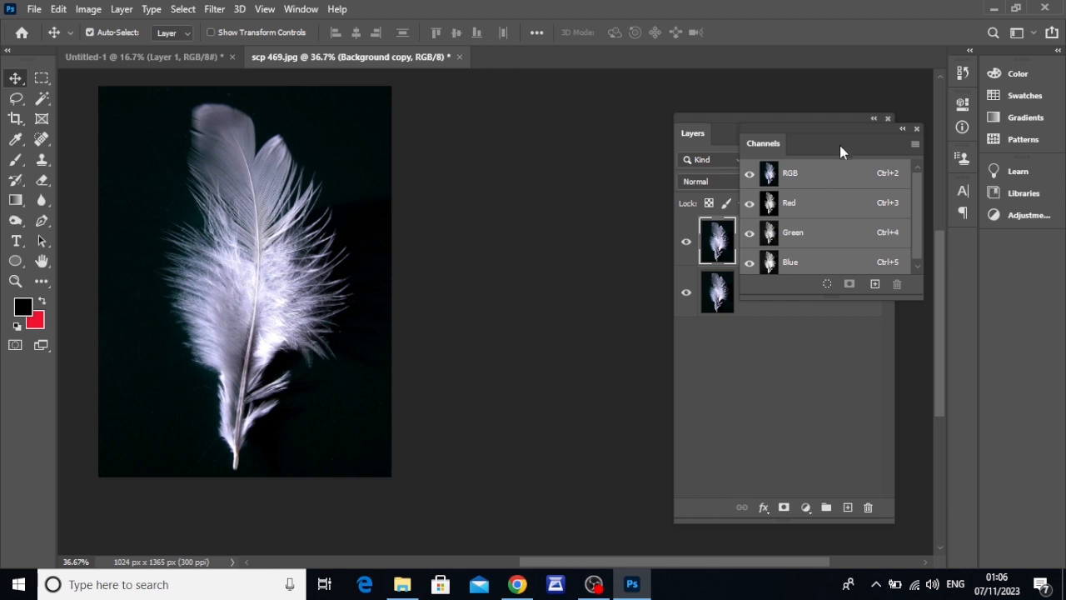
{"action": "left_click_drag", "start_coordinate": [823, 133], "coordinate": [565, 129]}
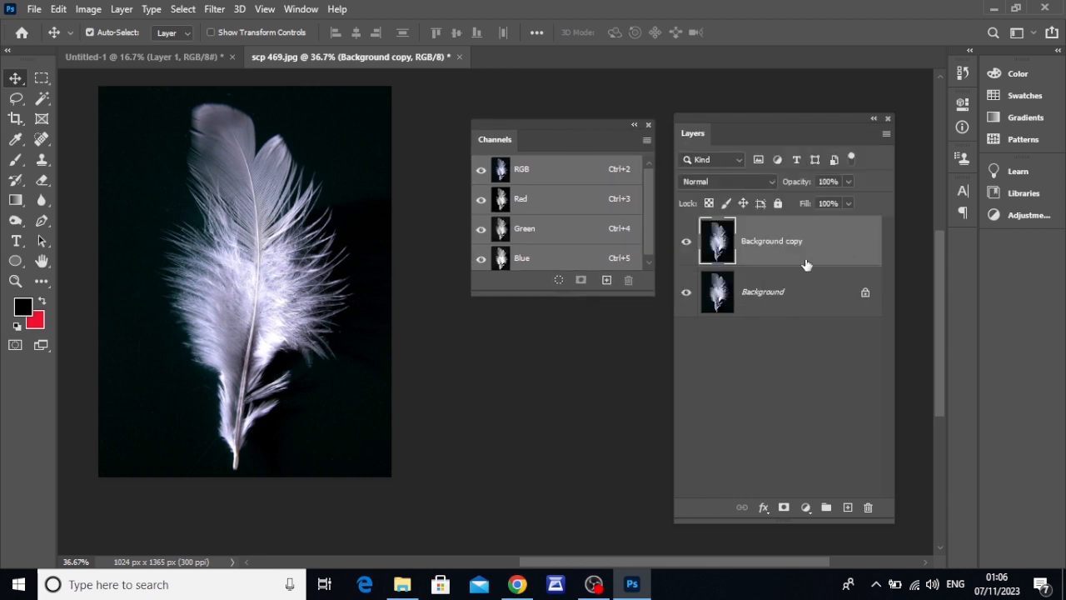
Isolate the Red channel and load it as a selection.
{"action": "left_click", "coordinate": [555, 200]}
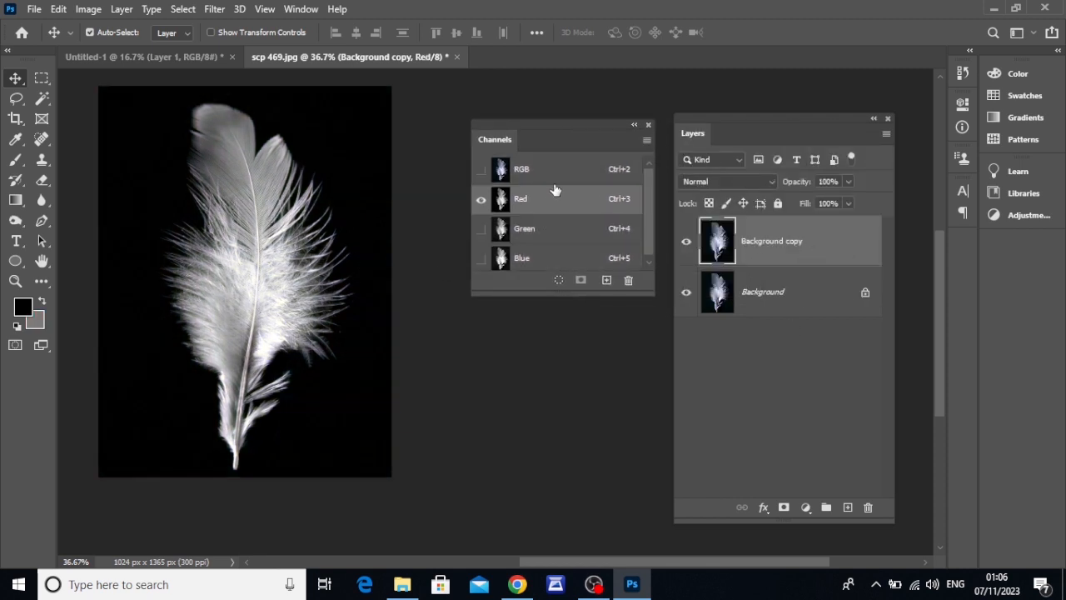
{"action": "left_click", "coordinate": [553, 172]}
{"action": "left_click", "coordinate": [543, 230]}
{"action": "left_click", "coordinate": [544, 200]}
{"action": "left_click", "coordinate": [559, 281]}
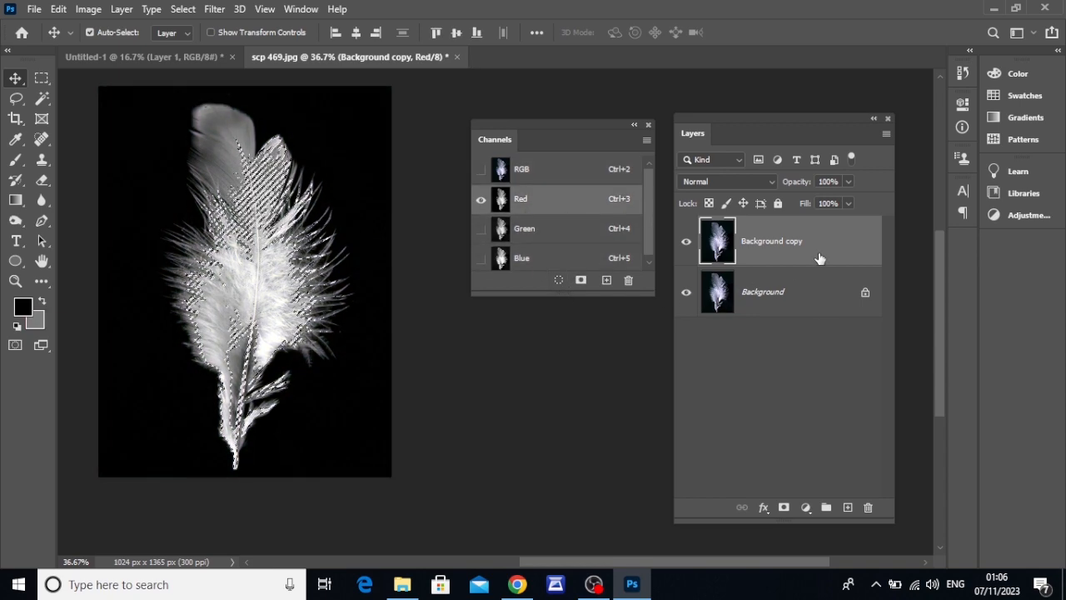
Add a Solid Color fill layer in bright red, masked by the Red channel selection.
{"action": "left_click", "coordinate": [806, 507]}
{"action": "left_click", "coordinate": [821, 228]}
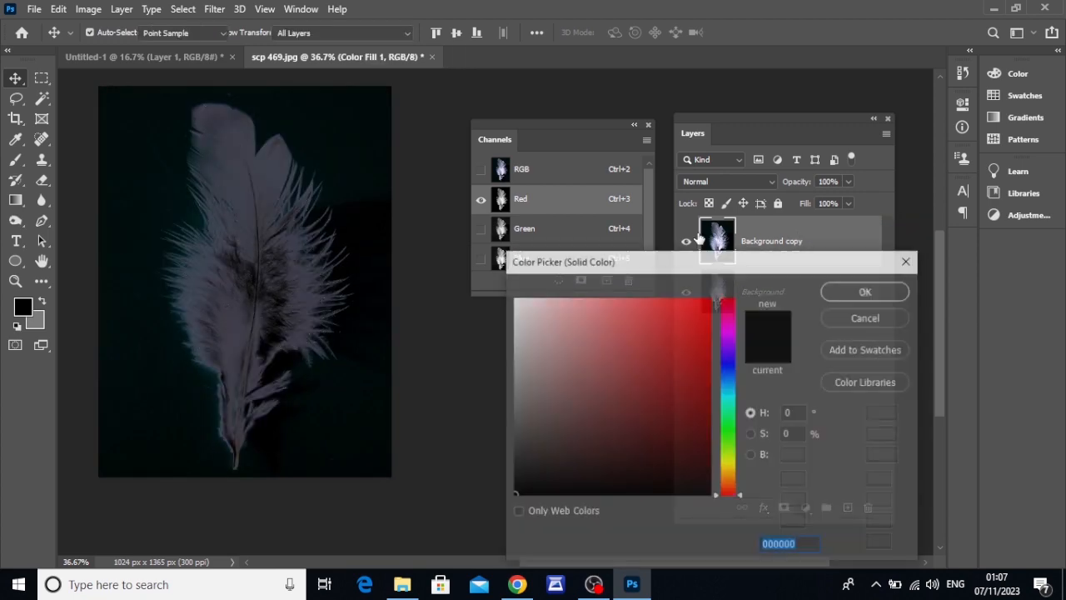
{"action": "left_click_drag", "start_coordinate": [691, 341], "coordinate": [714, 297]}
{"action": "left_click", "coordinate": [903, 292]}
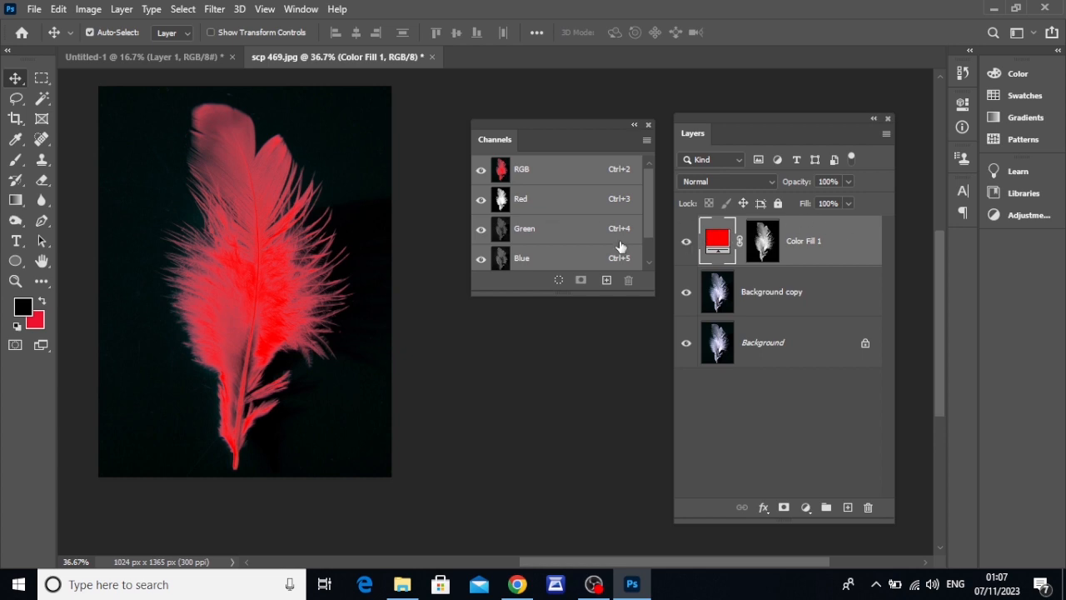
Isolate the Green channel and try to load it as a selection with the red fill still shown.
{"action": "left_click", "coordinate": [558, 234]}
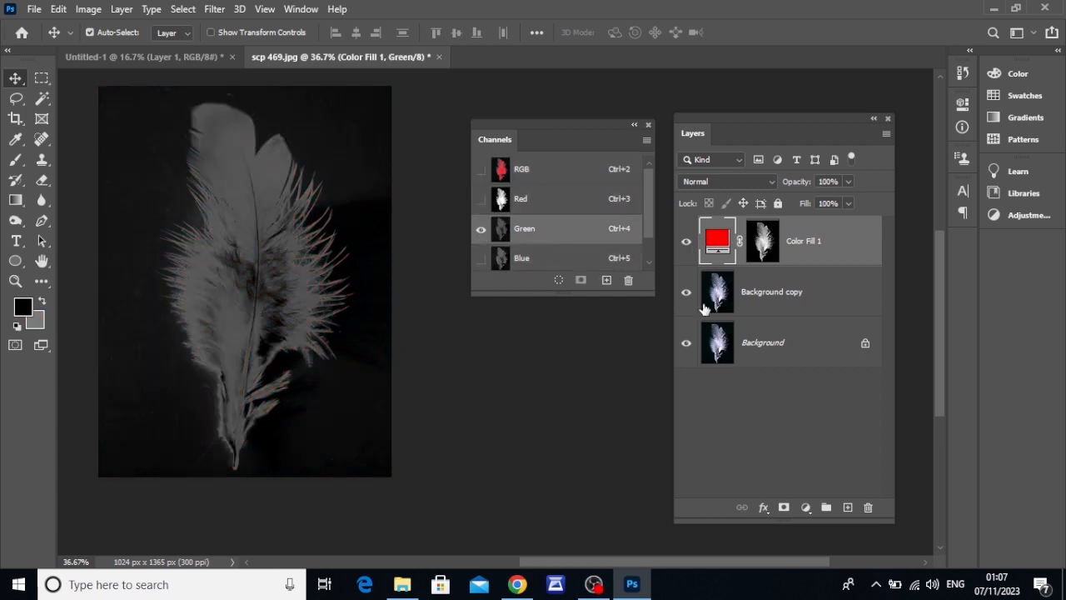
{"action": "left_click", "coordinate": [559, 280]}
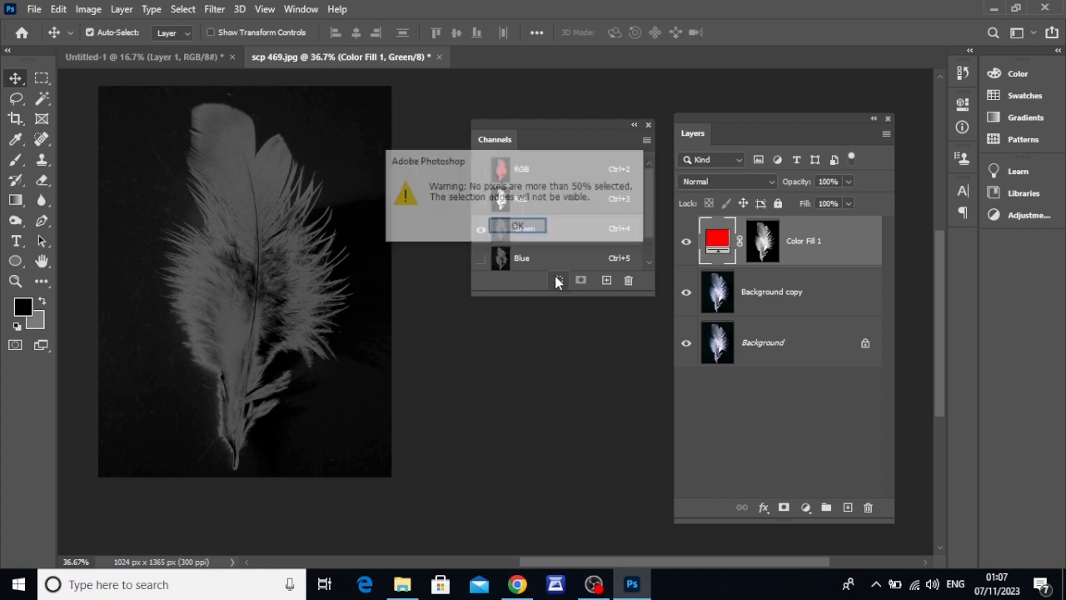
{"action": "left_click", "coordinate": [542, 230]}
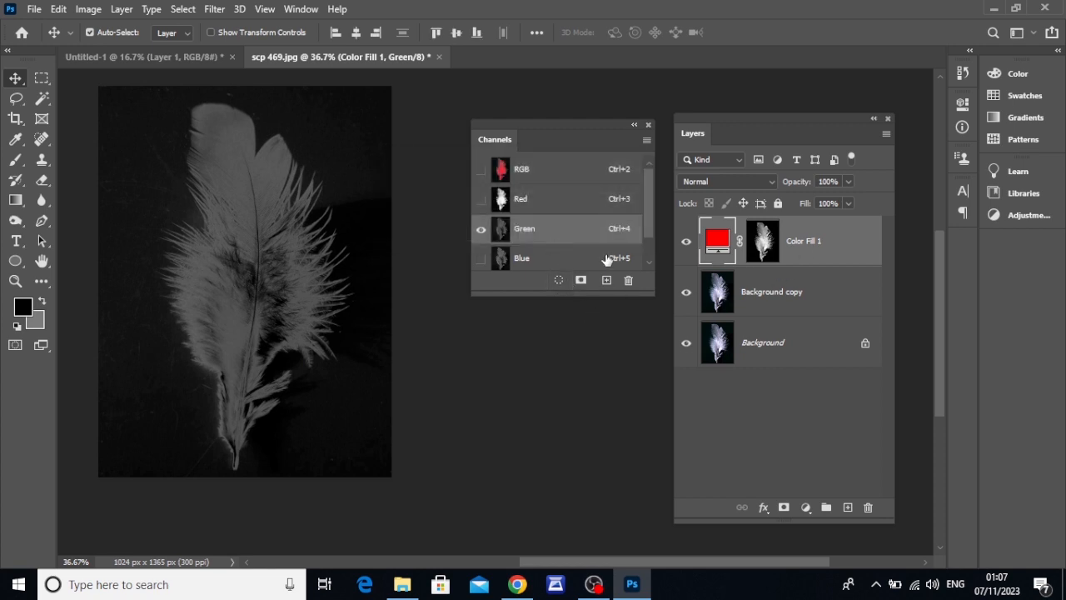
{"action": "left_click", "coordinate": [559, 280]}
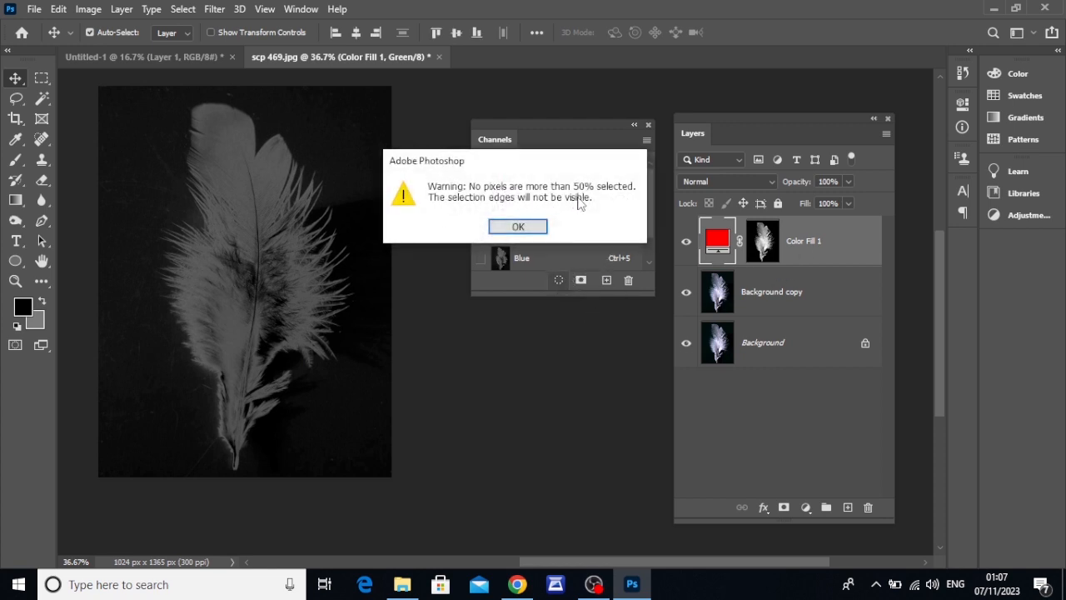
{"action": "left_click", "coordinate": [521, 225]}
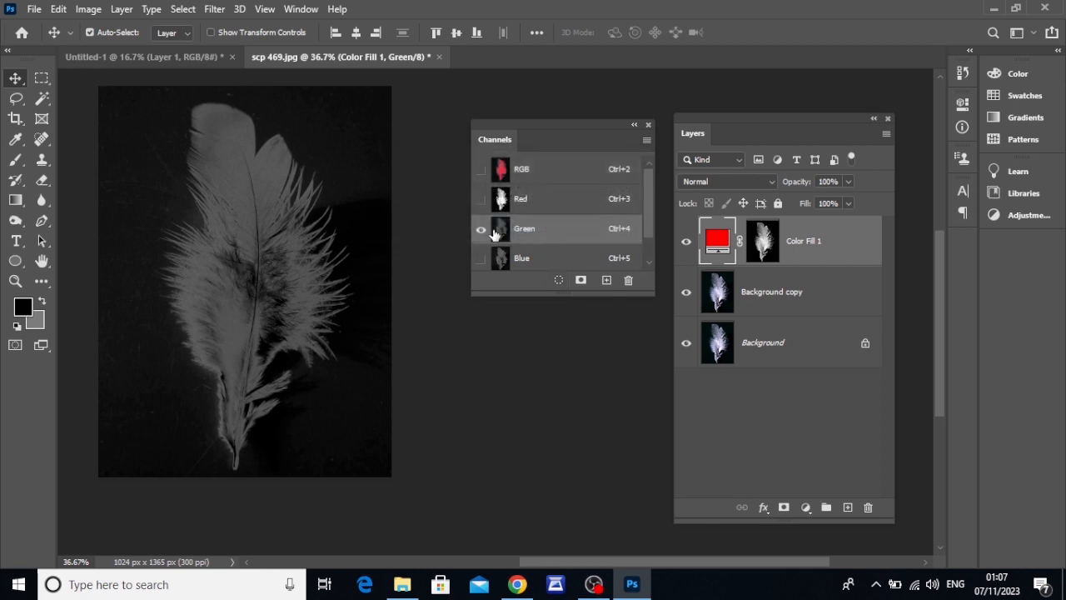
Hide the red fill layer and load the Green channel as a selection.
{"action": "left_click", "coordinate": [680, 250]}
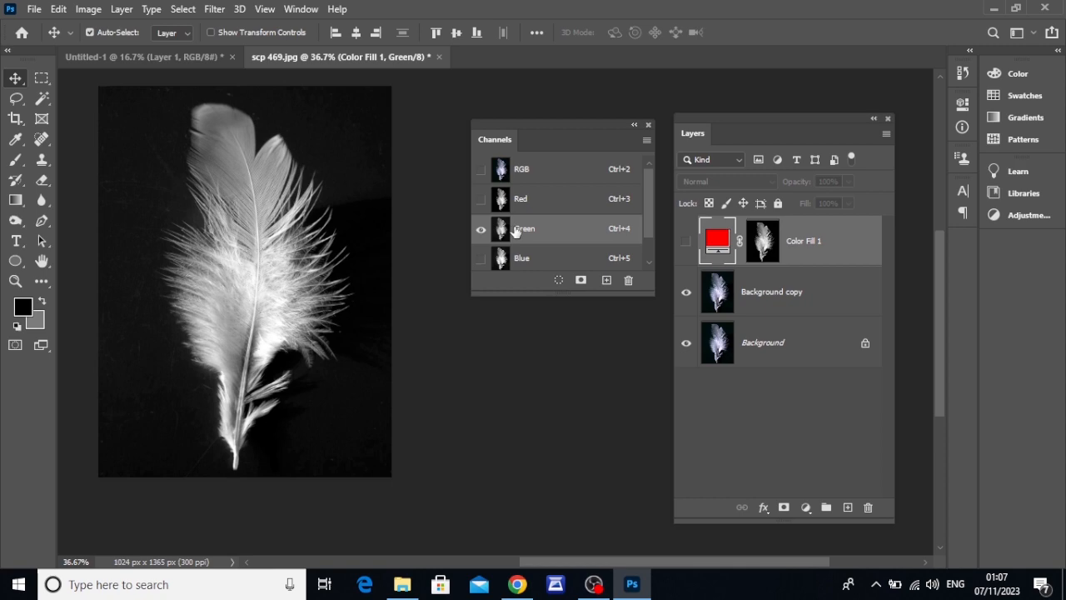
{"action": "left_click", "coordinate": [557, 279]}
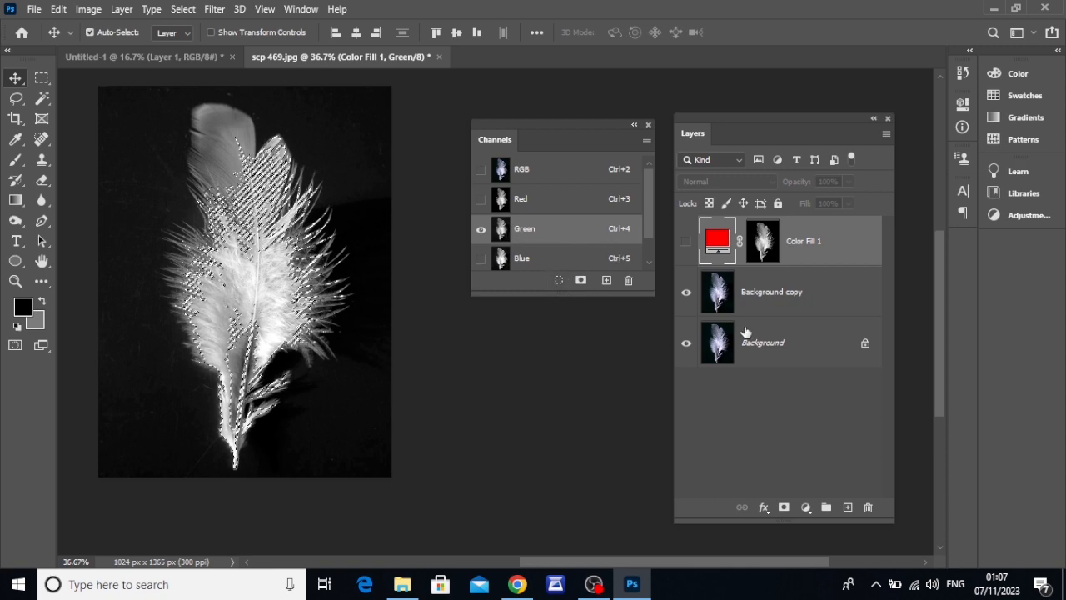
Add a Solid Color fill layer in green #10a600, masked by the Green channel selection.
{"action": "left_click", "coordinate": [805, 507]}
{"action": "left_click", "coordinate": [824, 237]}
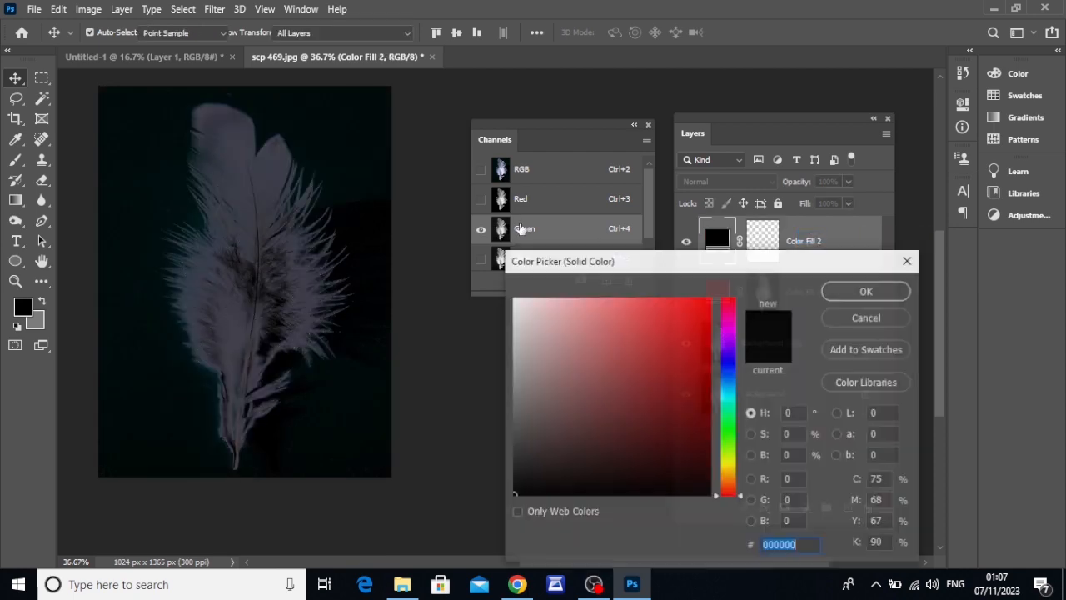
{"action": "mouse_move", "coordinate": [723, 422]}
{"action": "left_mouse_down"}
{"action": "mouse_move", "coordinate": [737, 427]}
{"action": "mouse_move", "coordinate": [721, 428]}
{"action": "left_mouse_up"}
{"action": "left_click", "coordinate": [719, 373]}
{"action": "left_click", "coordinate": [710, 384]}
{"action": "left_click", "coordinate": [733, 444]}
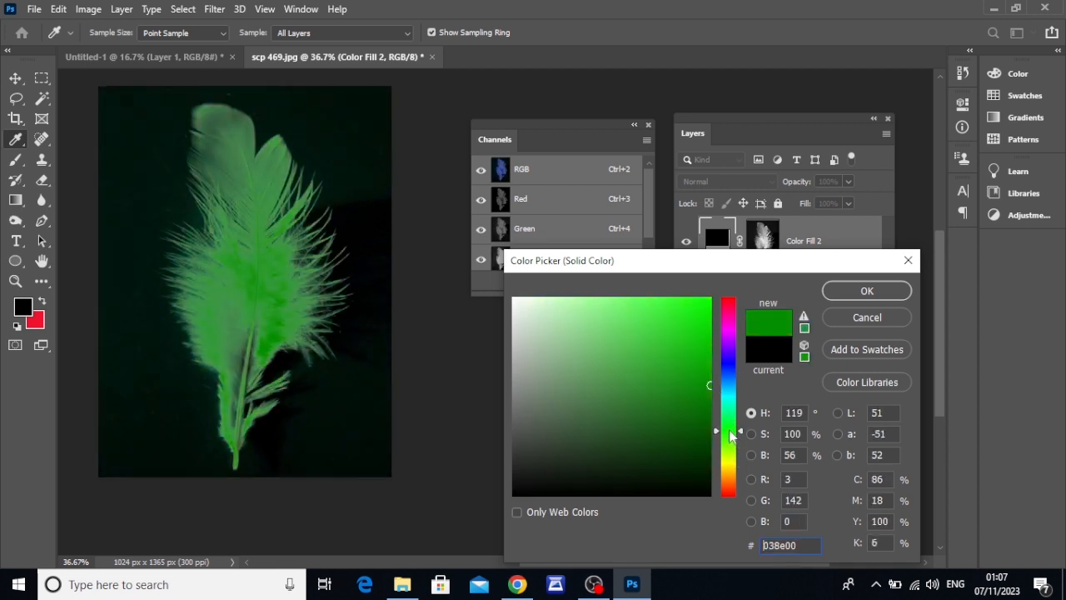
{"action": "left_click", "coordinate": [709, 384]}
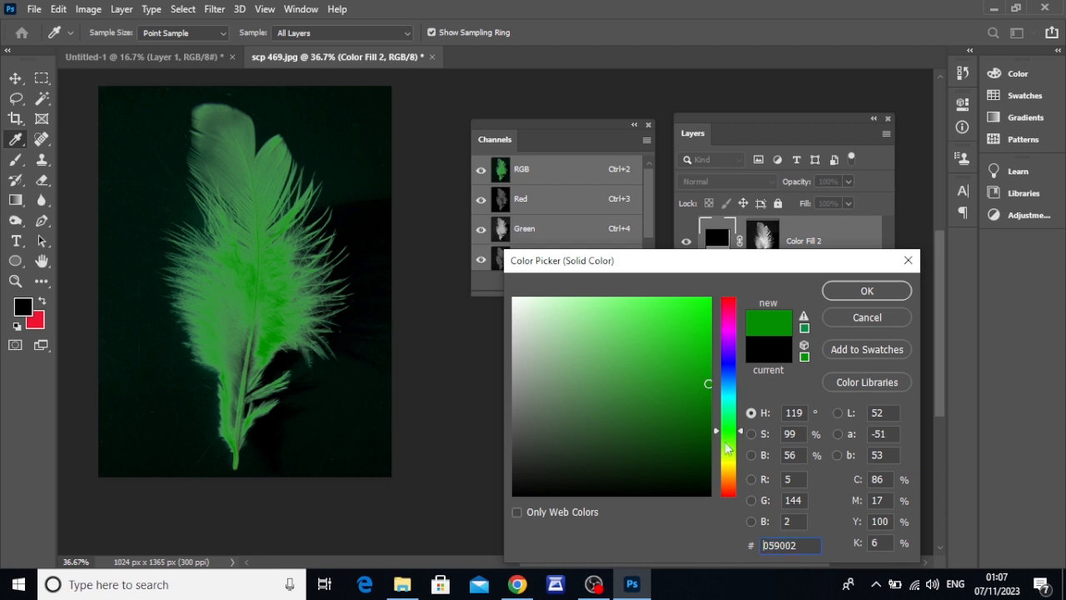
{"action": "left_click_drag", "start_coordinate": [738, 437], "coordinate": [740, 439]}
{"action": "left_click_drag", "start_coordinate": [694, 351], "coordinate": [709, 368]}
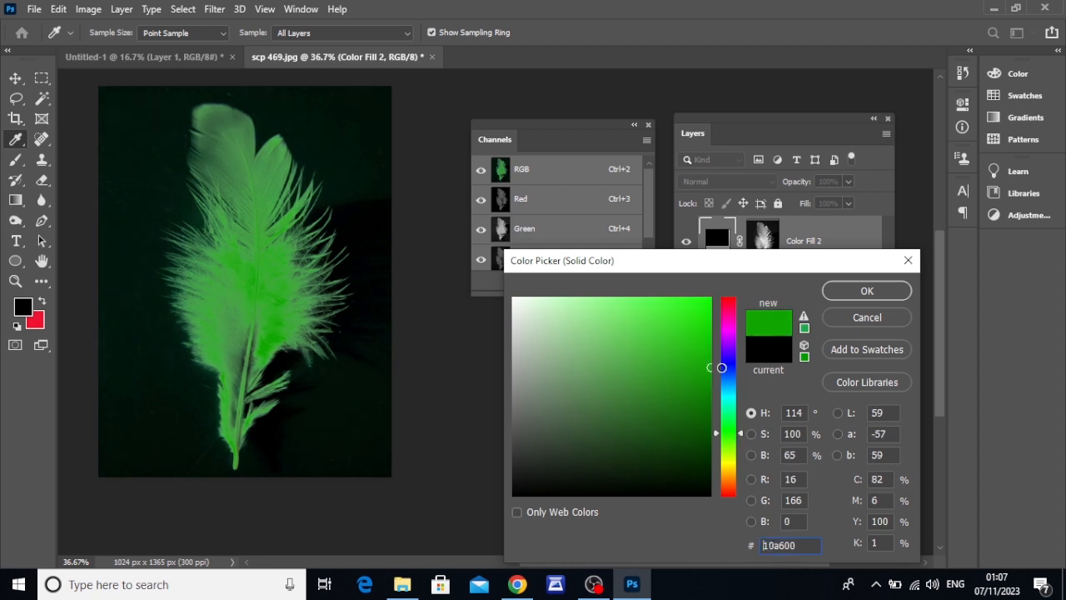
{"action": "left_click", "coordinate": [901, 297]}
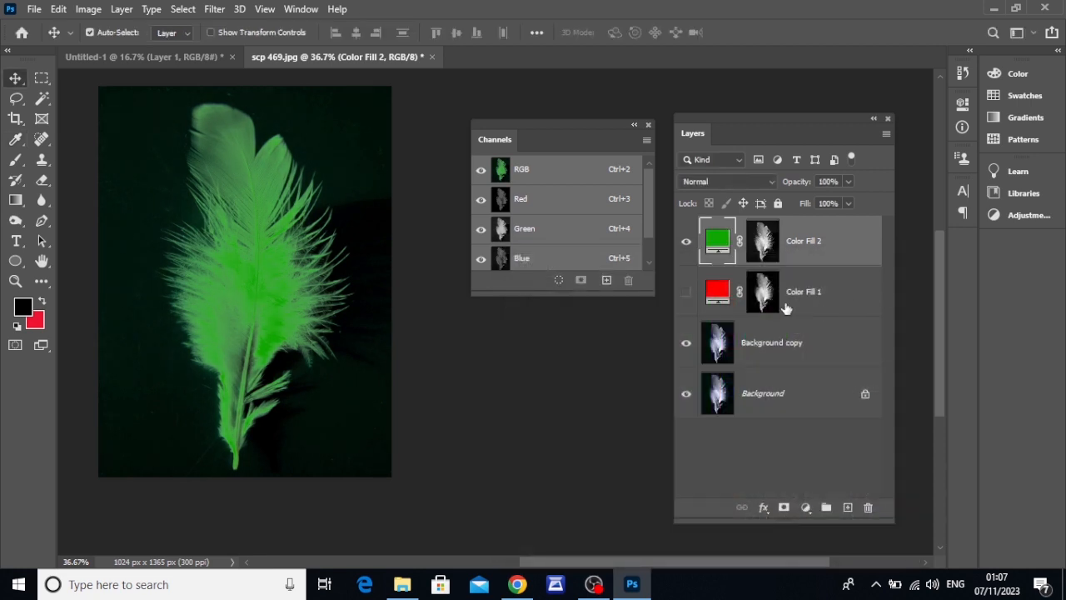
Hide the green fill layer and load the Blue channel as a selection.
{"action": "left_click", "coordinate": [687, 244]}
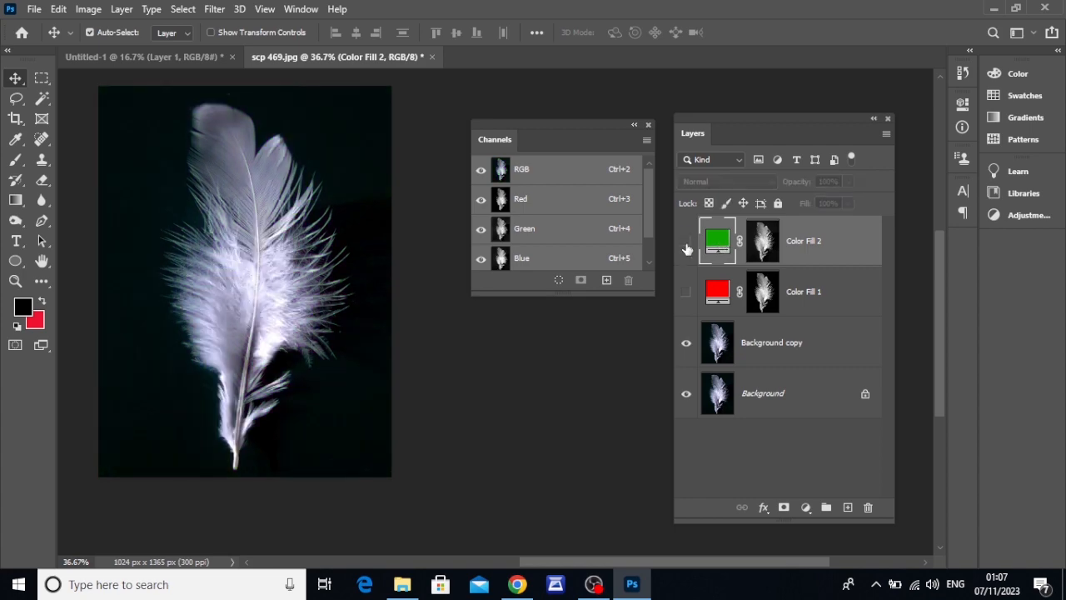
{"action": "left_click", "coordinate": [529, 265]}
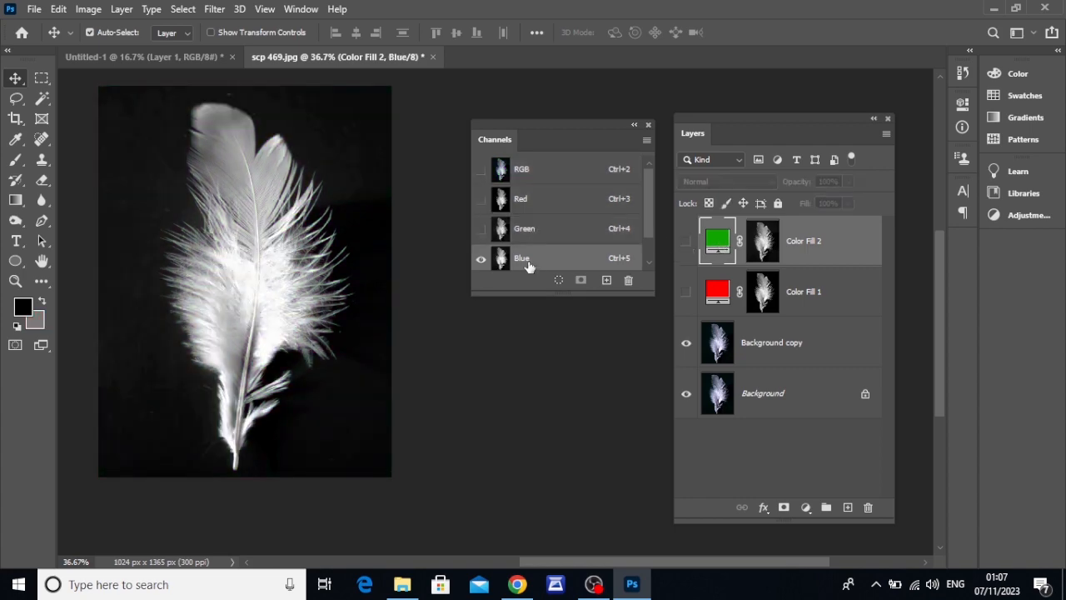
{"action": "left_click", "coordinate": [559, 281]}
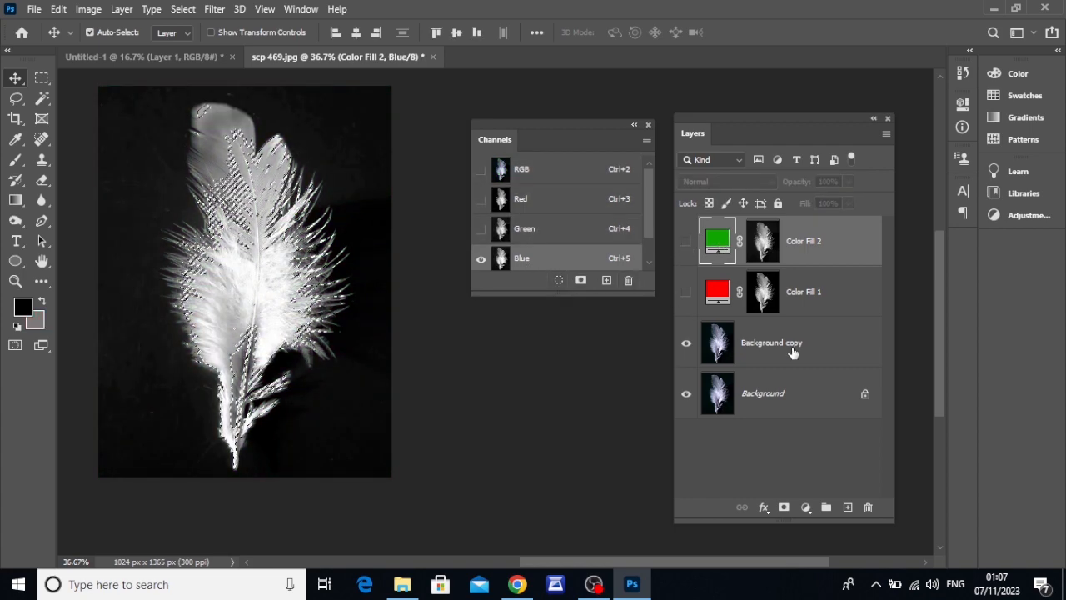
Add a Solid Color fill layer in bright blue, masked by the Blue channel selection.
{"action": "left_click", "coordinate": [785, 508]}
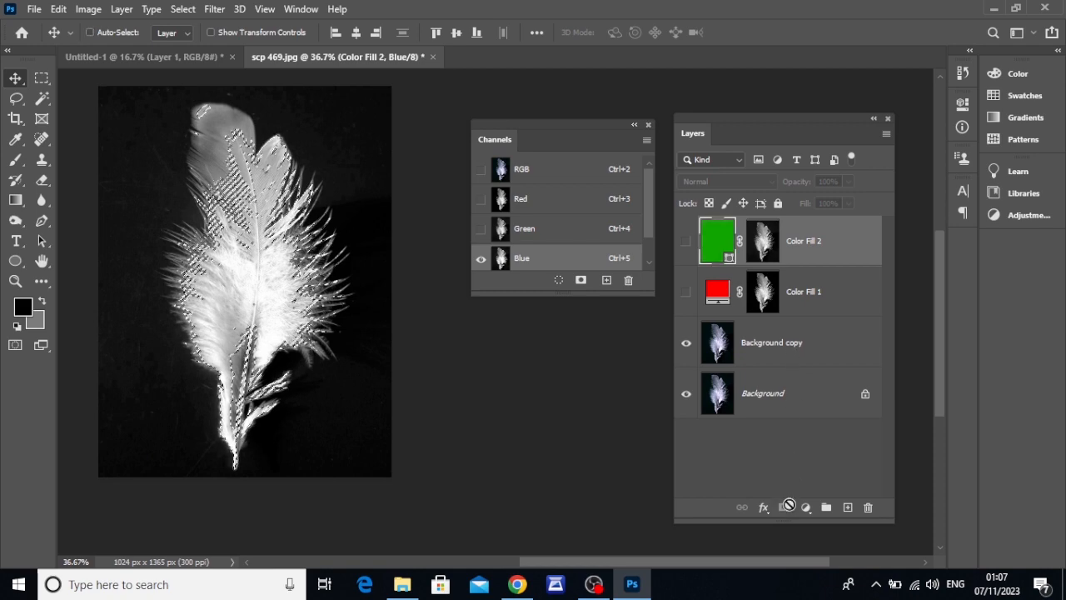
{"action": "left_click", "coordinate": [805, 507]}
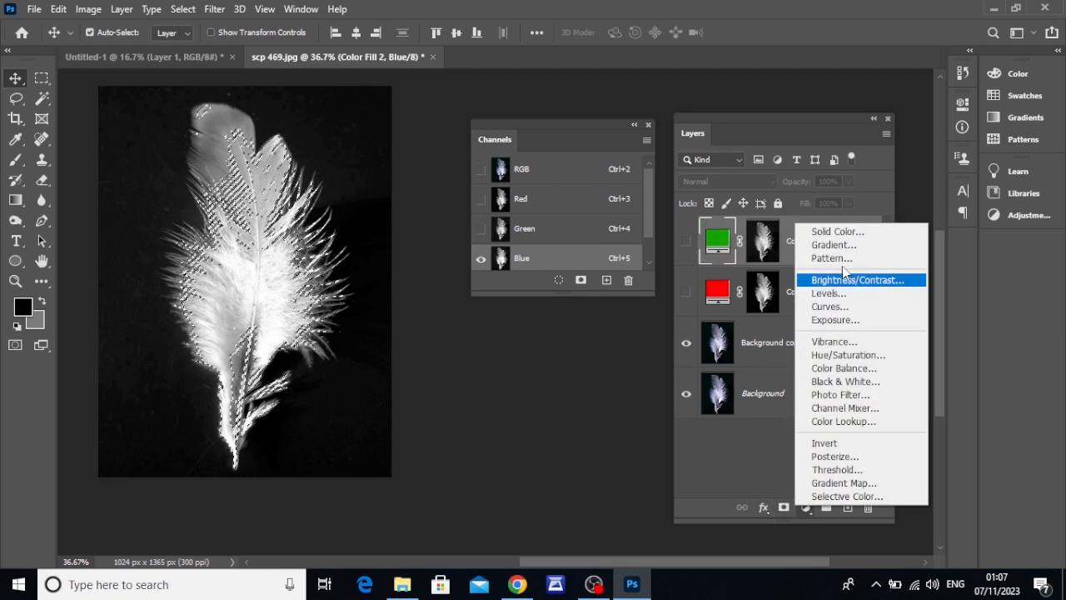
{"action": "left_click", "coordinate": [835, 232]}
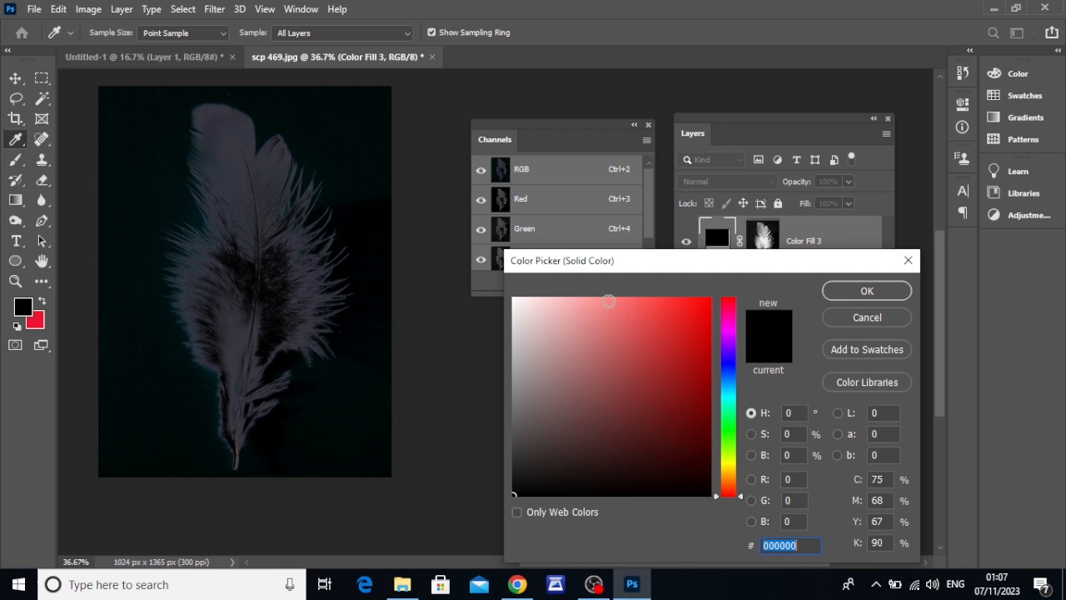
{"action": "left_click_drag", "start_coordinate": [731, 358], "coordinate": [725, 301]}
{"action": "left_click", "coordinate": [726, 363]}
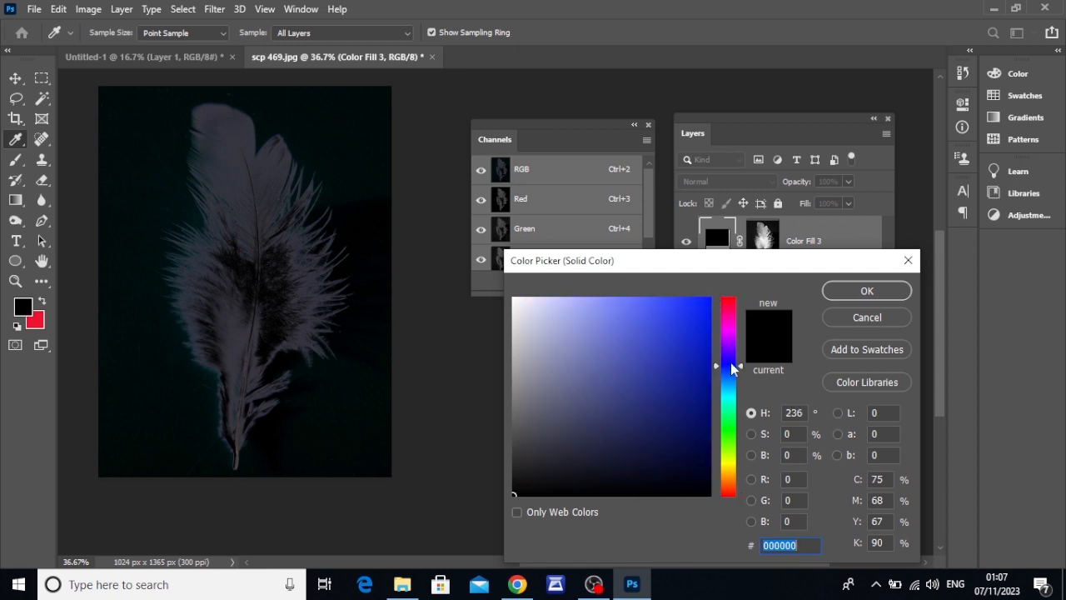
{"action": "left_click_drag", "start_coordinate": [700, 340], "coordinate": [709, 298]}
{"action": "left_click", "coordinate": [896, 292]}
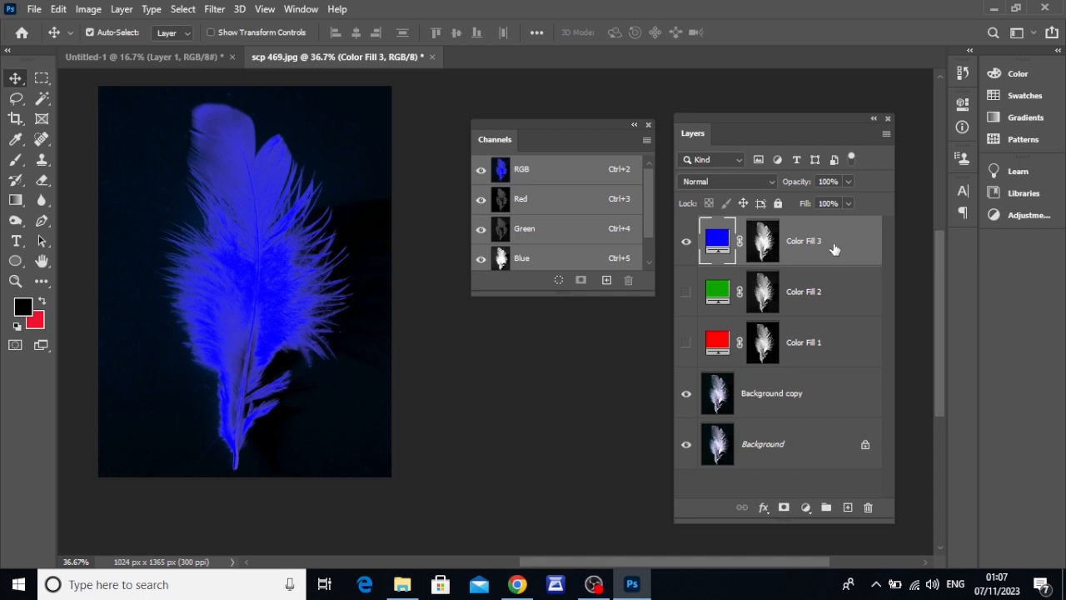
Hide the Background and Background copy layers and show the red, green and blue fill layers together.
{"action": "left_click", "coordinate": [687, 447]}
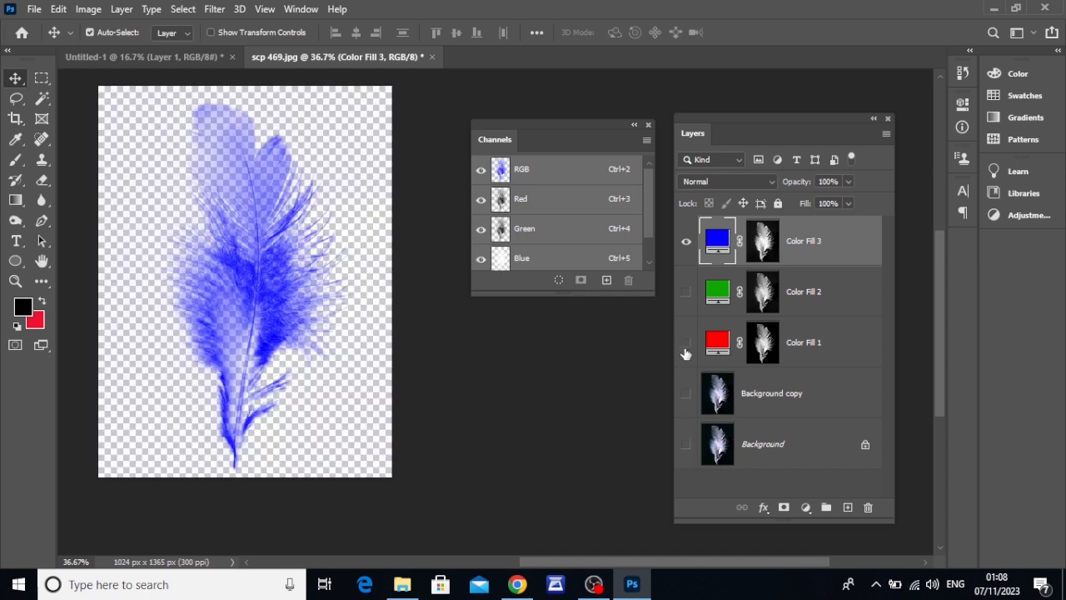
{"action": "left_click", "coordinate": [686, 296]}
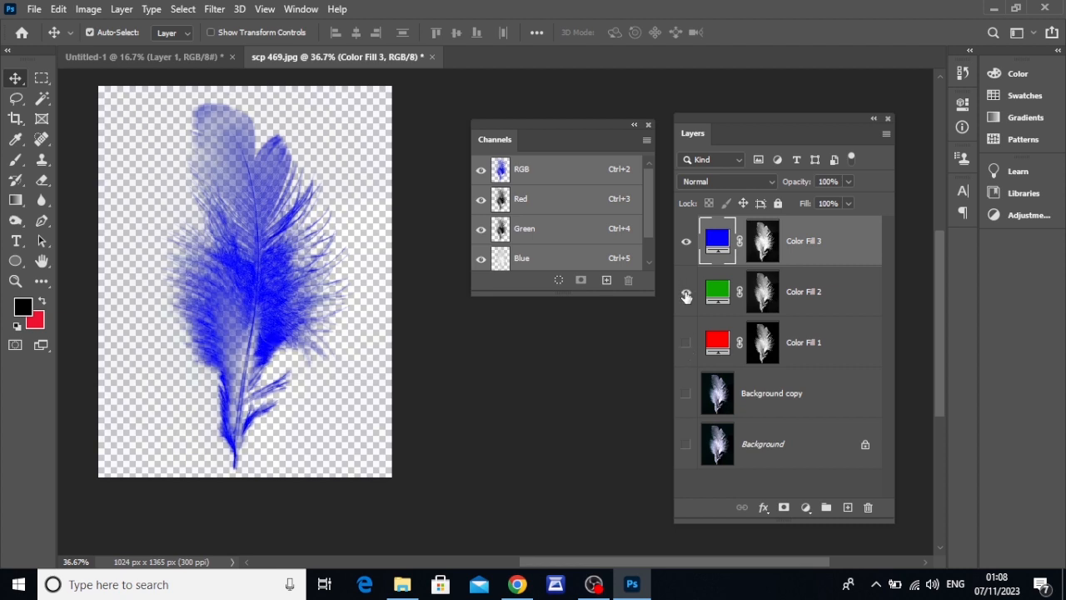
{"action": "left_click", "coordinate": [689, 344]}
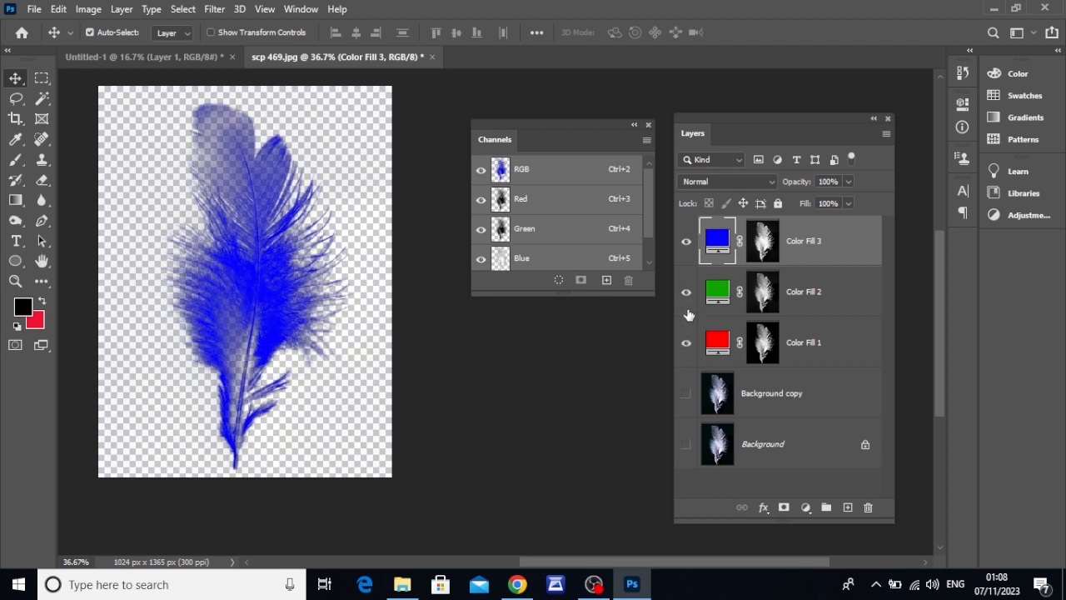
{"action": "left_click", "coordinate": [686, 294]}
{"action": "left_click", "coordinate": [686, 244]}
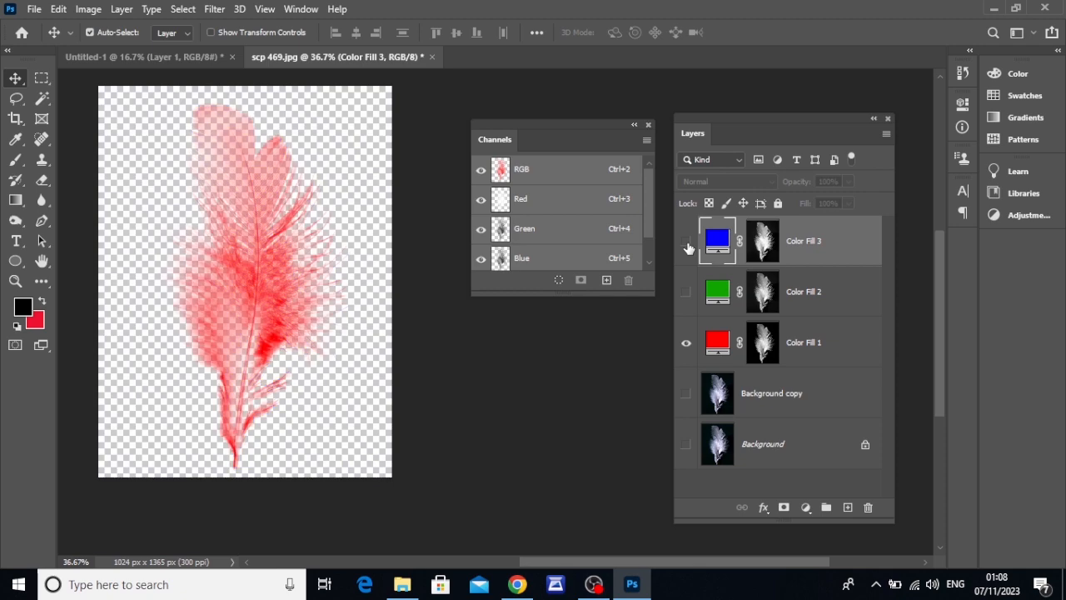
{"action": "left_click", "coordinate": [686, 291]}
{"action": "left_click", "coordinate": [686, 242]}
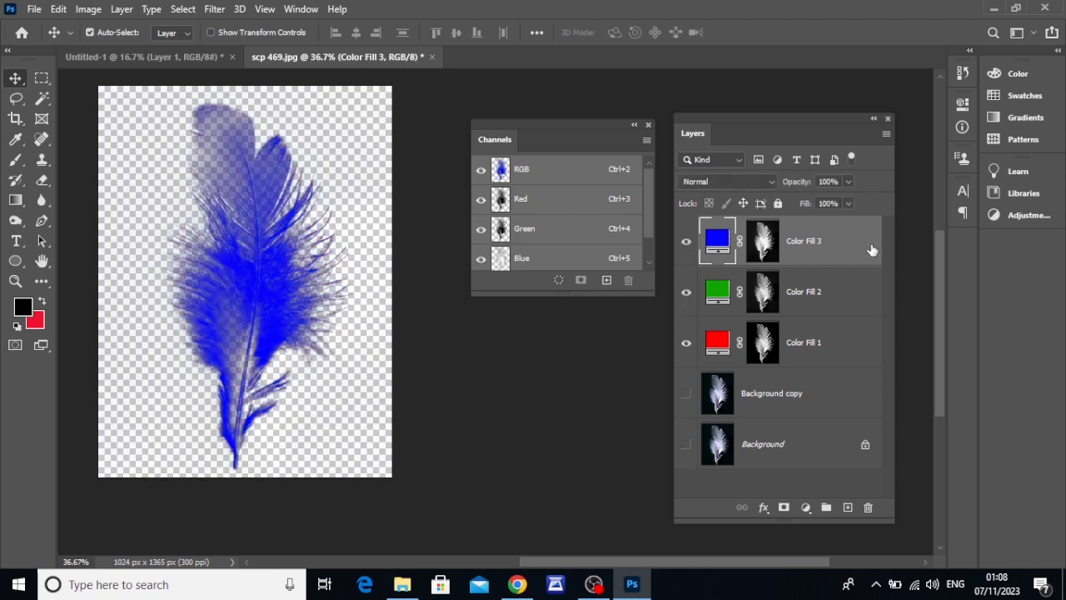
Merge the red, green and blue fill layers into one layer and collapse the Channels panel to an icon.
{"action": "left_click", "coordinate": [852, 352], "text": "shift"}
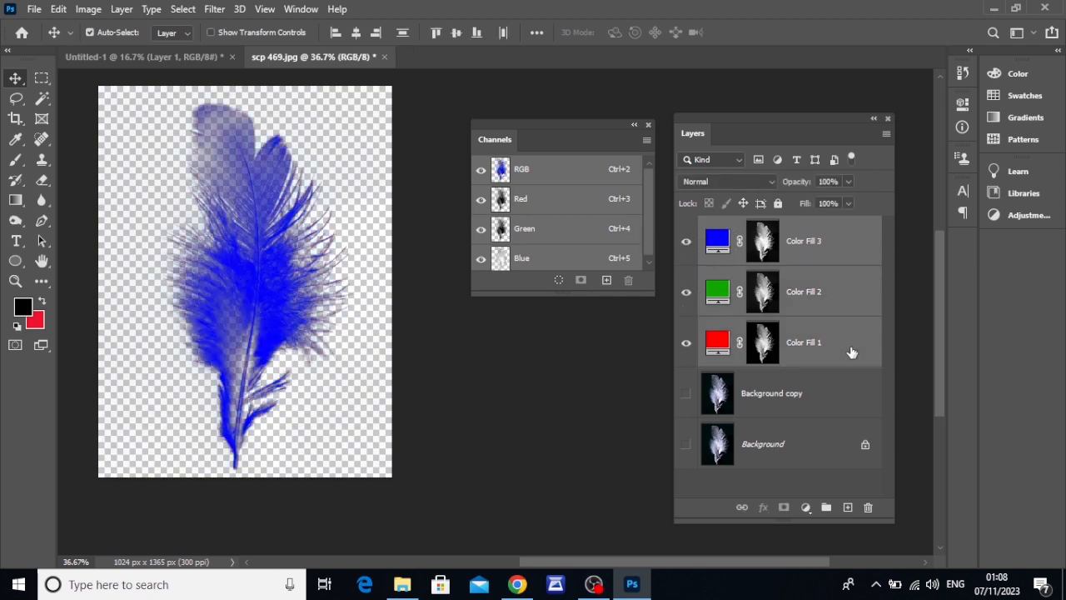
{"action": "right_click", "coordinate": [831, 237]}
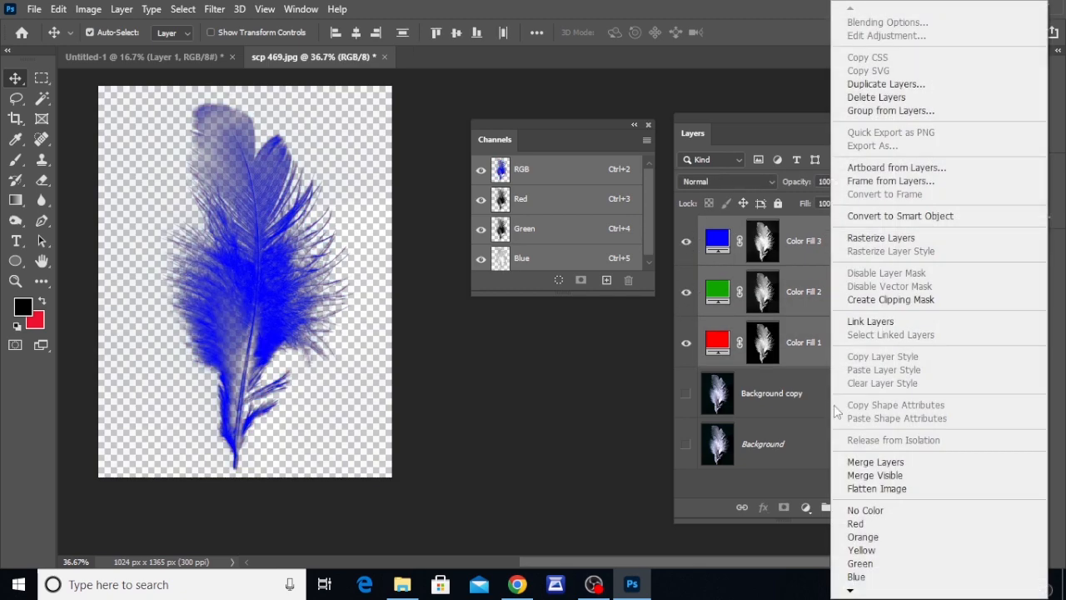
{"action": "left_click", "coordinate": [900, 466]}
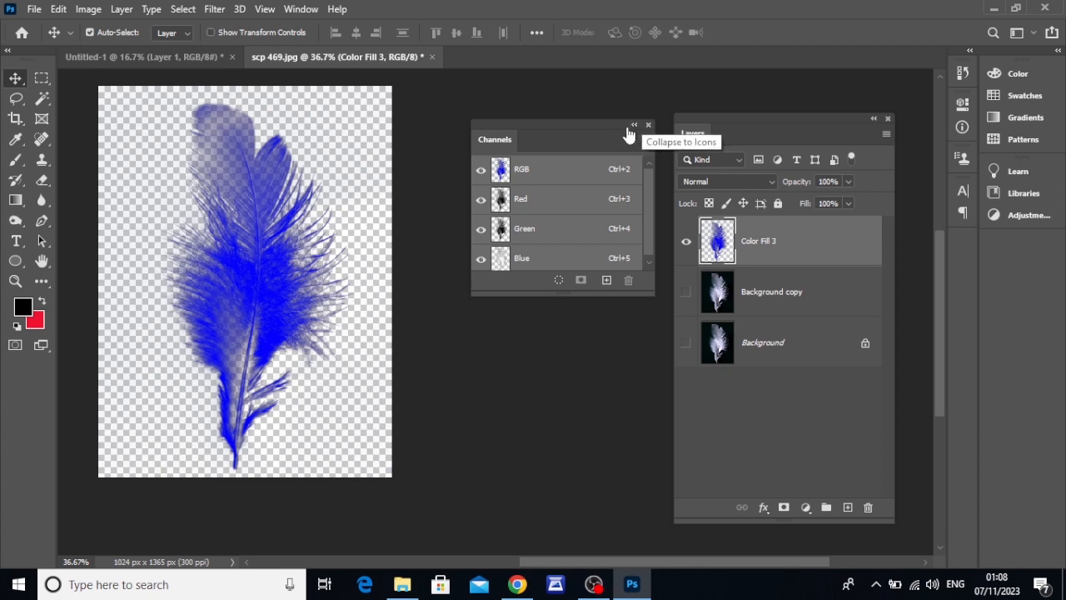
{"action": "left_click_drag", "start_coordinate": [630, 131], "coordinate": [1010, 244]}
{"action": "left_click_drag", "start_coordinate": [779, 125], "coordinate": [699, 109]}
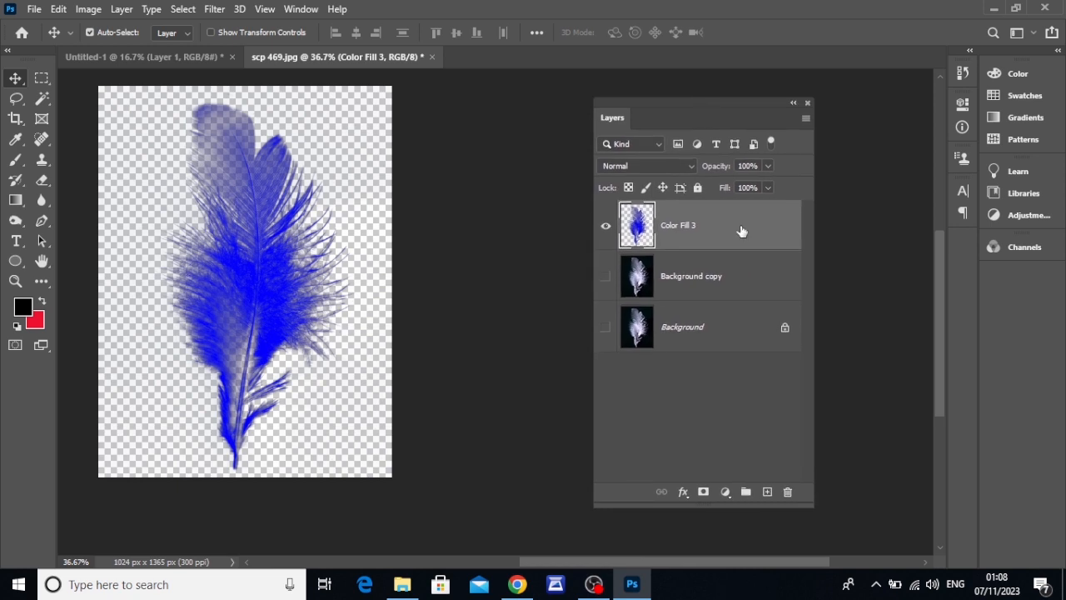
Add a new layer below the merged feather layer and fill it with bright red.
{"action": "left_click", "coordinate": [768, 491]}
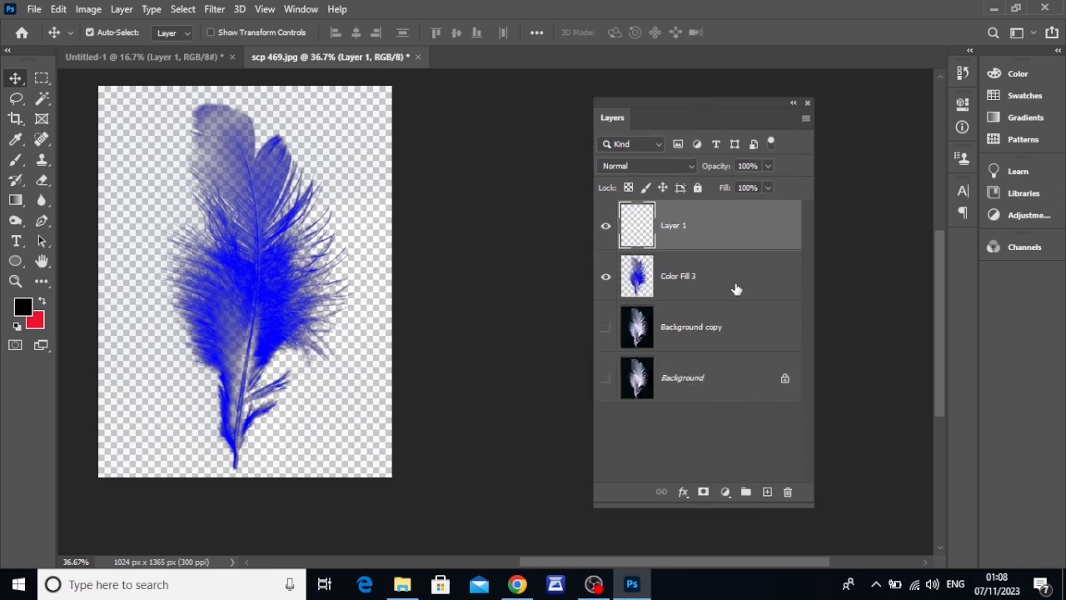
{"action": "left_click_drag", "start_coordinate": [736, 287], "coordinate": [734, 225]}
{"action": "left_click", "coordinate": [731, 287]}
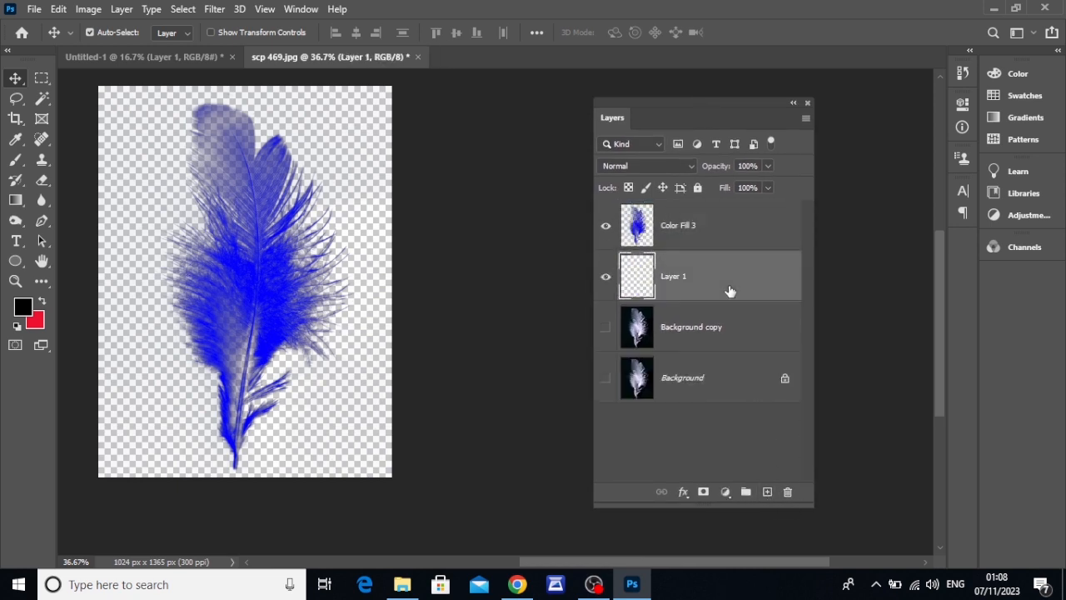
{"action": "left_click", "coordinate": [34, 324]}
{"action": "left_click_drag", "start_coordinate": [629, 339], "coordinate": [709, 302]}
{"action": "left_click", "coordinate": [827, 296]}
{"action": "key", "text": "ctrl+BackSpace"}
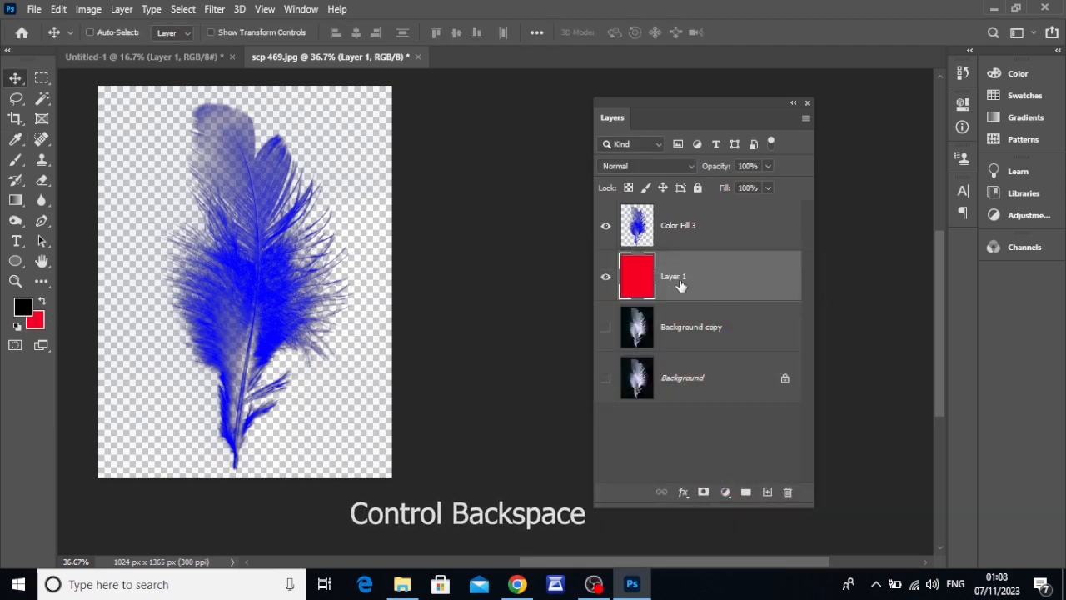
Add a Hue/Saturation adjustment with saturation -81 above the blue feather layer and clip it to that layer.
{"action": "left_click", "coordinate": [688, 228]}
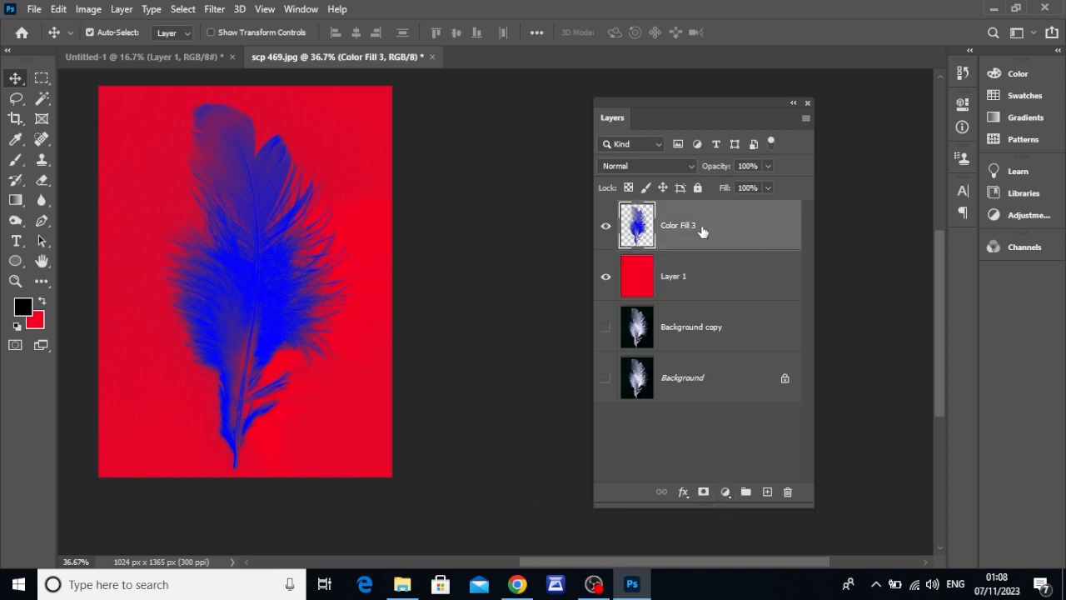
{"action": "left_click", "coordinate": [726, 492]}
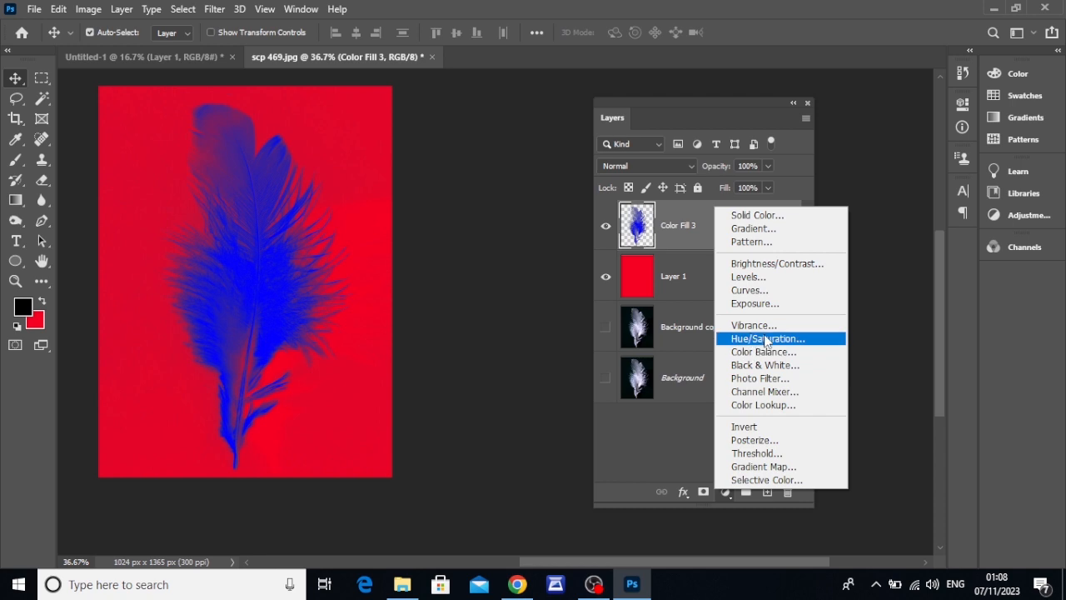
{"action": "left_click", "coordinate": [765, 338]}
{"action": "left_click_drag", "start_coordinate": [838, 98], "coordinate": [787, 117]}
{"action": "left_click_drag", "start_coordinate": [779, 260], "coordinate": [704, 261]}
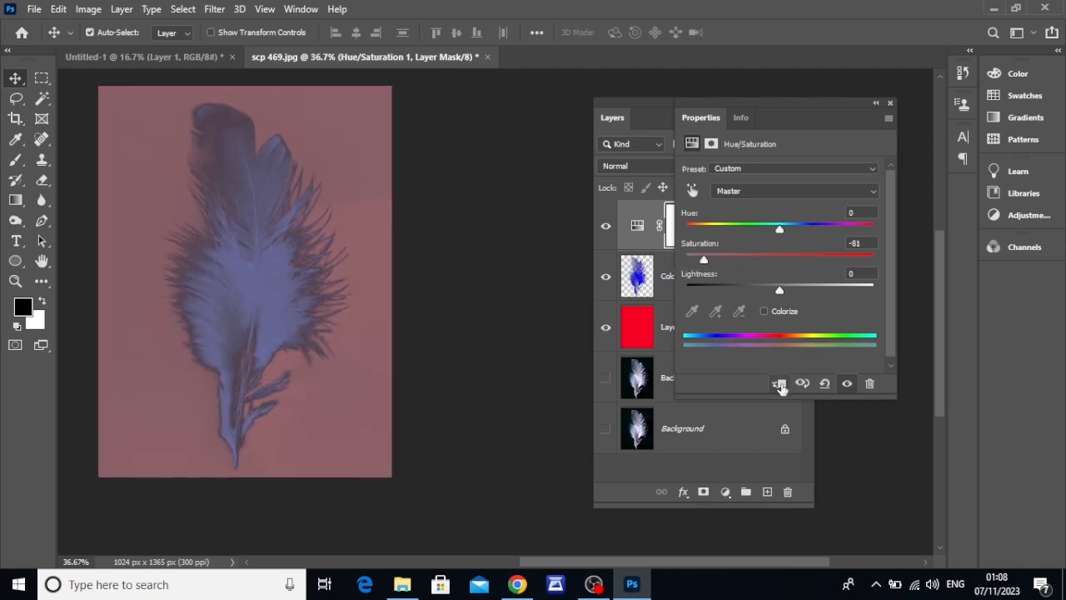
{"action": "left_click", "coordinate": [780, 384]}
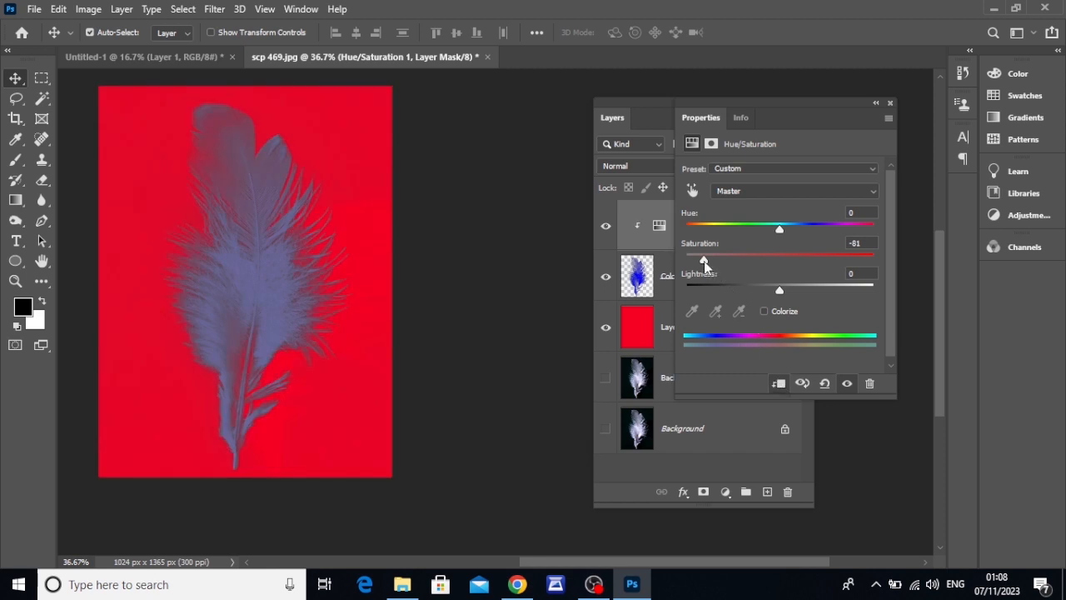
Set the clipped Hue/Saturation adjustment to saturation -100 and lightness +72.
{"action": "left_click_drag", "start_coordinate": [704, 263], "coordinate": [676, 263]}
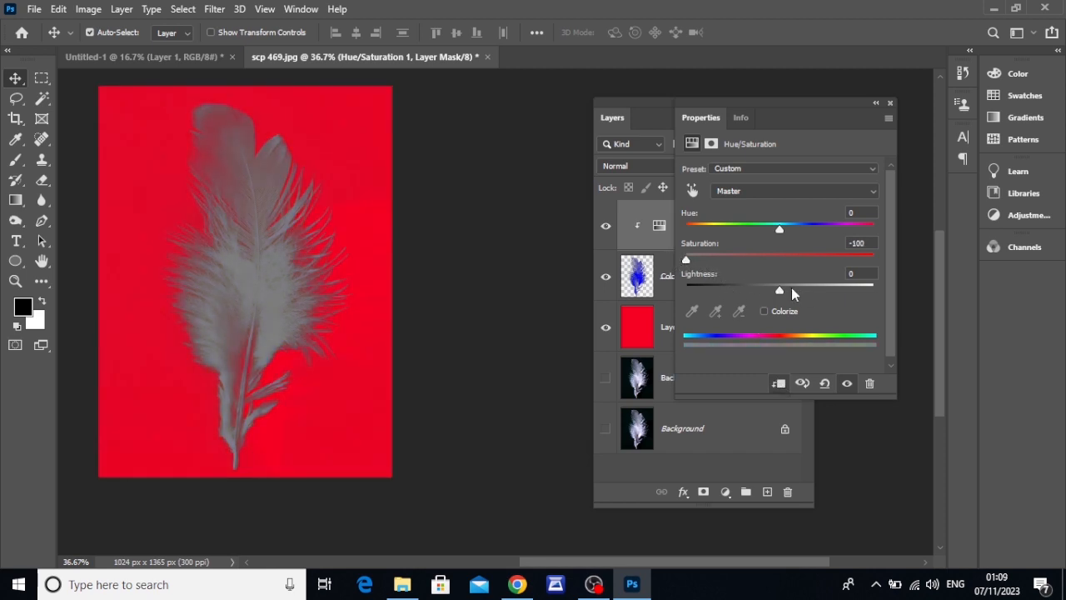
{"action": "left_click_drag", "start_coordinate": [792, 289], "coordinate": [847, 288]}
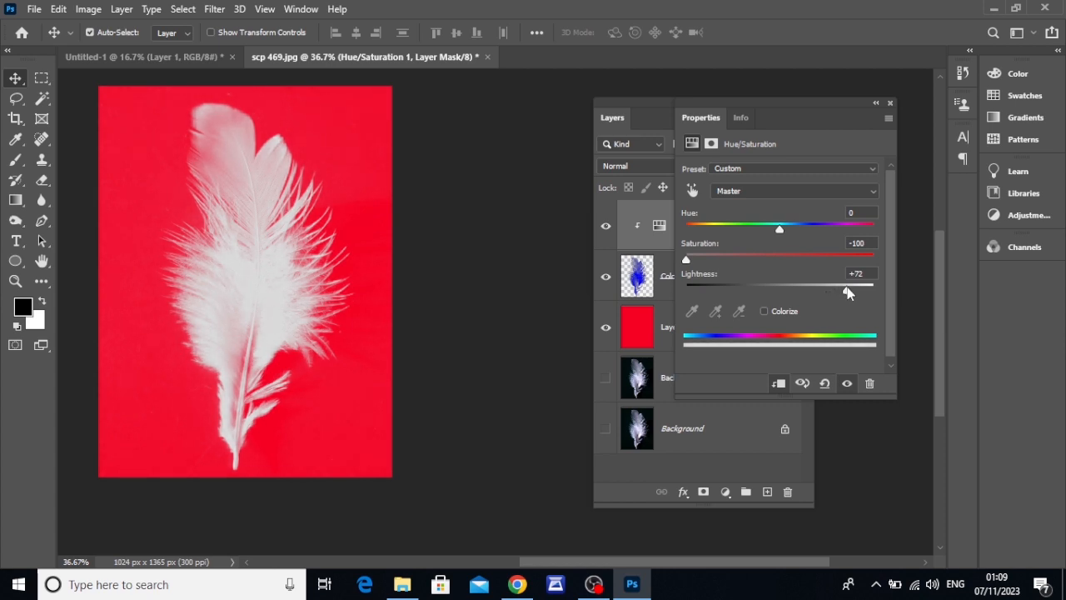
{"action": "left_click", "coordinate": [889, 102]}
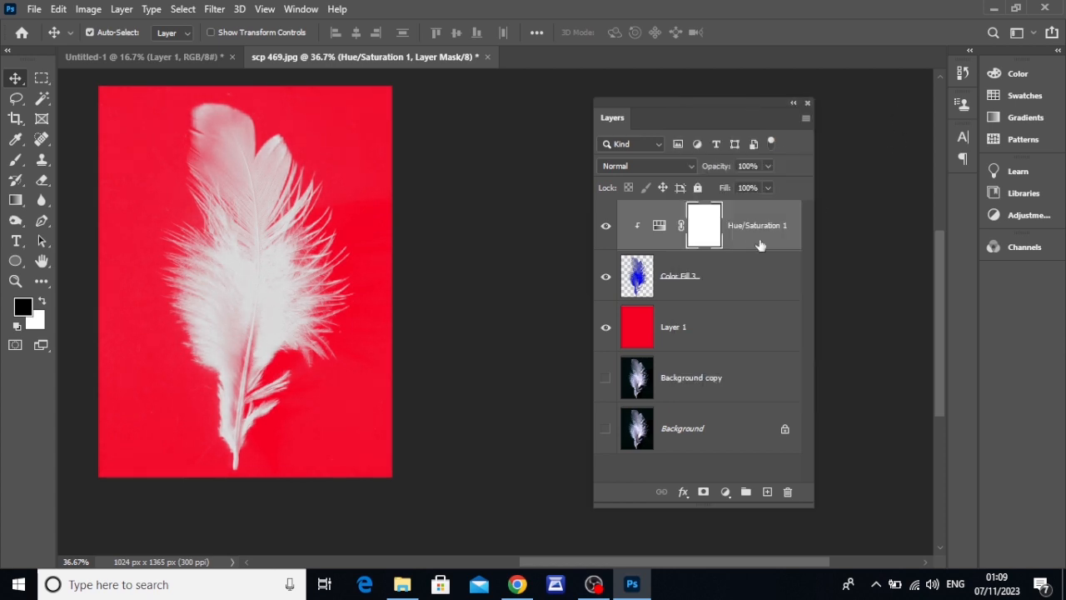
Shift the feather layer around over the red backdrop to examine it for leftover background, returning it close to its original position.
{"action": "left_click", "coordinate": [761, 287]}
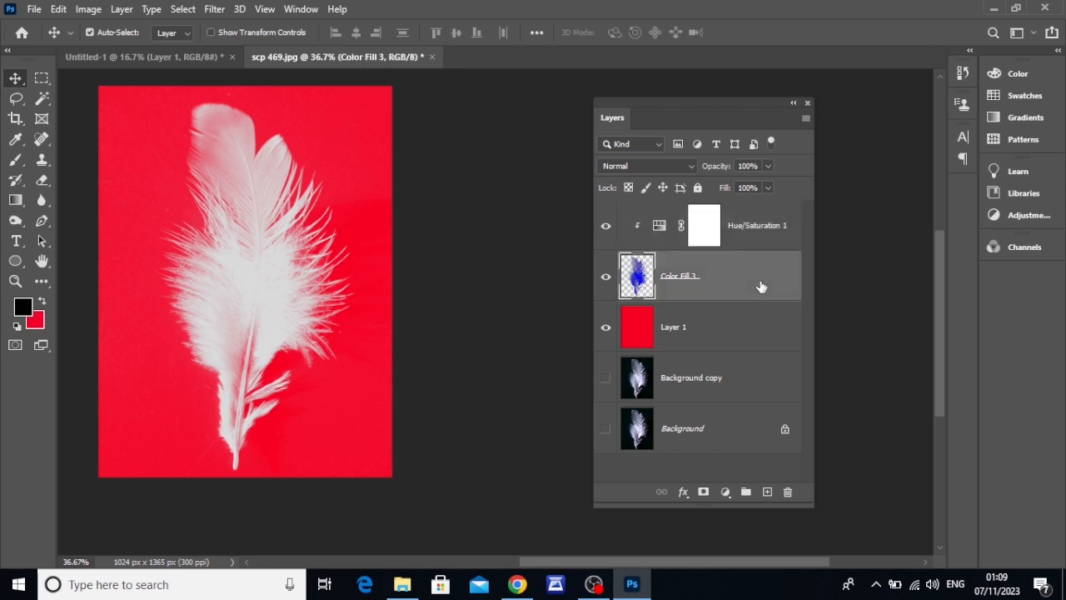
{"action": "left_click_drag", "start_coordinate": [277, 275], "coordinate": [311, 257]}
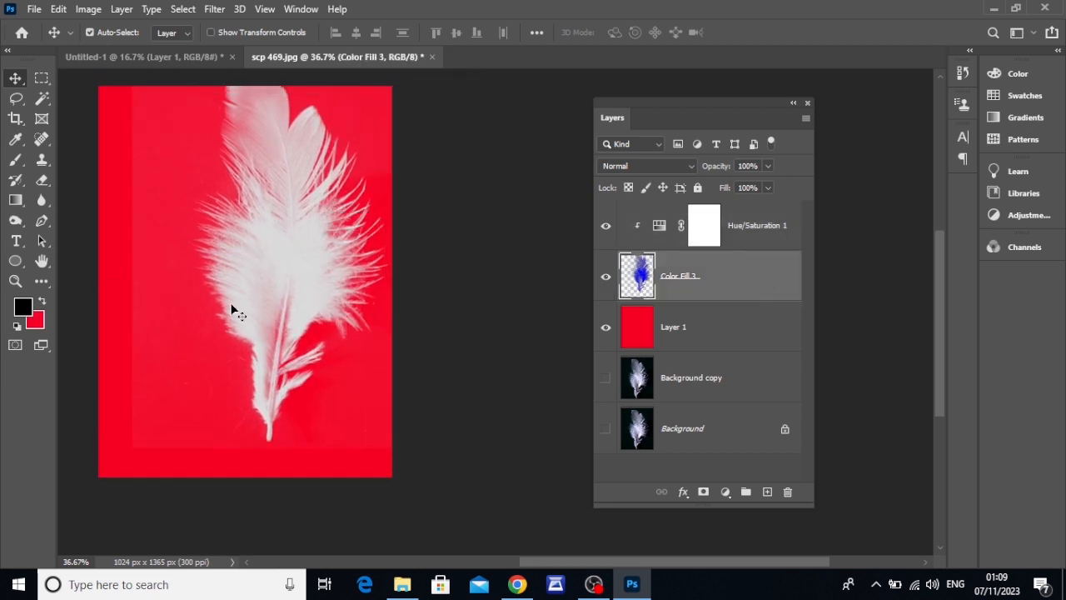
{"action": "scroll", "coordinate": [177, 304], "scroll_direction": "up", "scroll_amount": 2}
{"action": "scroll", "coordinate": [178, 301], "scroll_direction": "up", "scroll_amount": 3}
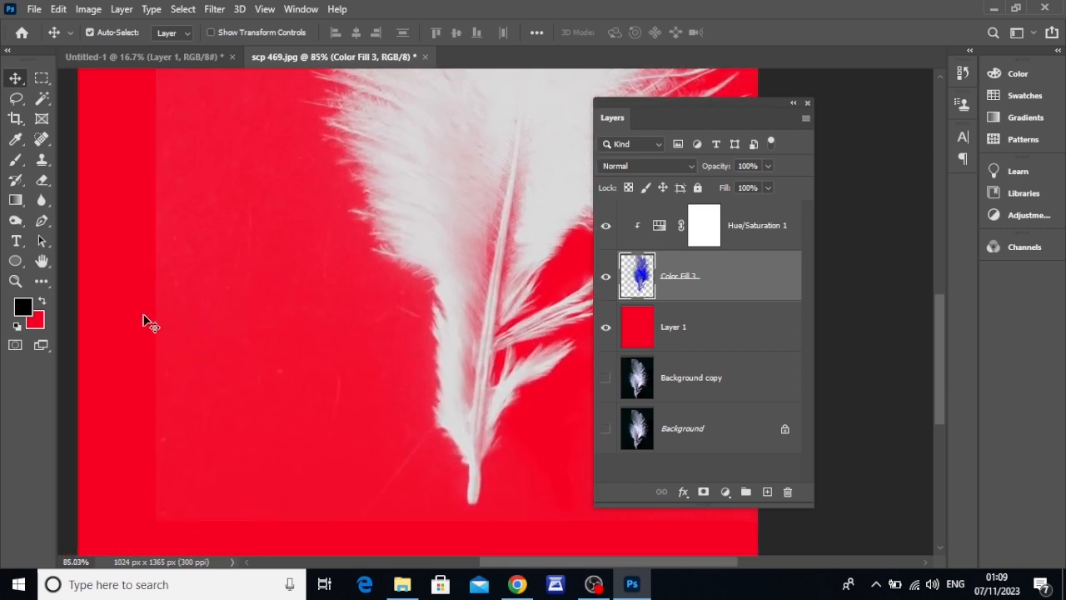
{"action": "mouse_move", "coordinate": [380, 267]}
{"action": "left_mouse_down"}
{"action": "mouse_move", "coordinate": [383, 283]}
{"action": "mouse_move", "coordinate": [384, 254]}
{"action": "left_mouse_up"}
{"action": "scroll", "coordinate": [384, 262], "scroll_direction": "down", "scroll_amount": 5}
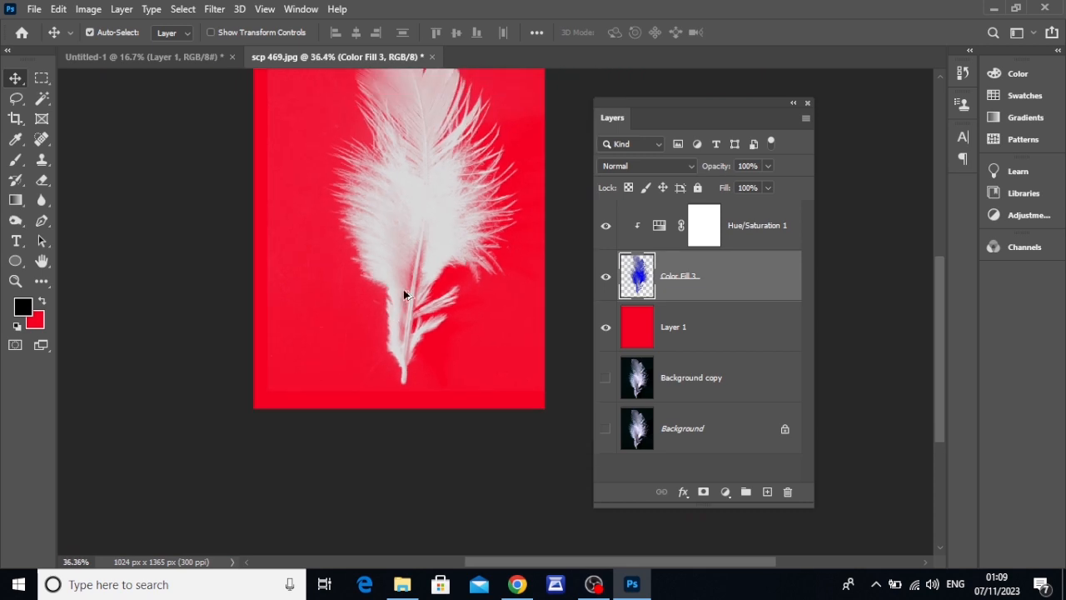
{"action": "scroll", "coordinate": [403, 289], "scroll_direction": "up", "scroll_amount": 2}
{"action": "scroll", "coordinate": [408, 297], "scroll_direction": "down", "scroll_amount": 3}
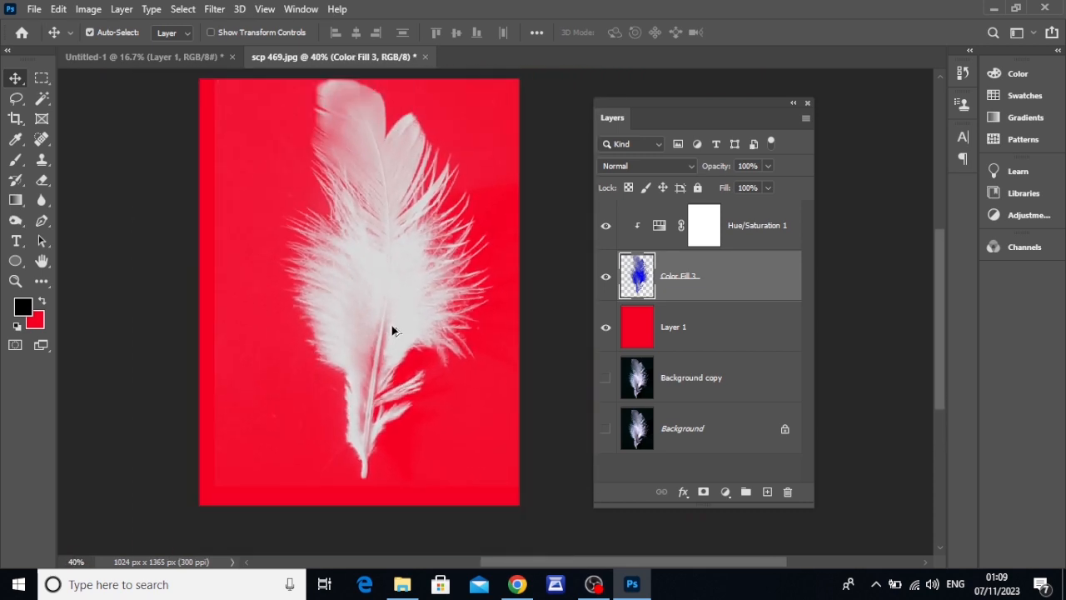
{"action": "left_click_drag", "start_coordinate": [387, 331], "coordinate": [375, 336]}
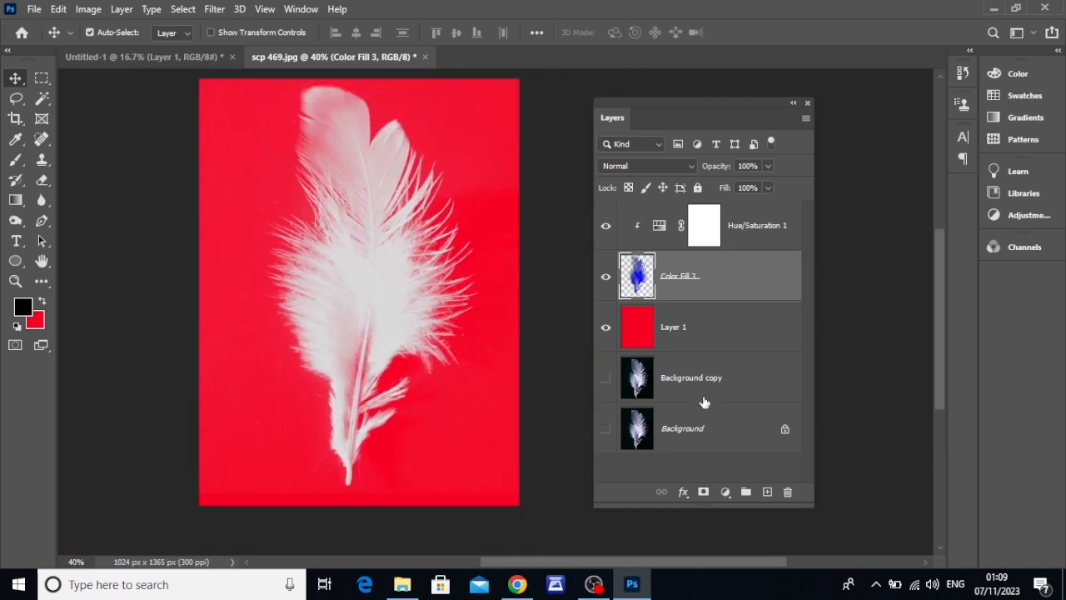
Merge the Hue/Saturation adjustment with the Color Fill 3 feather layer.
{"action": "left_click", "coordinate": [768, 240]}
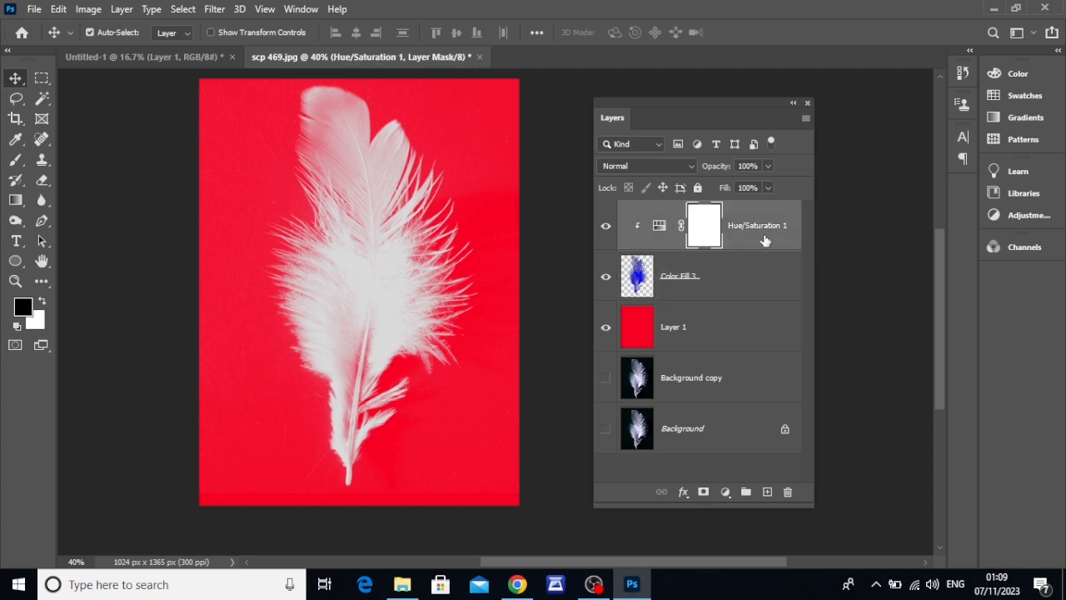
{"action": "left_click", "coordinate": [741, 270]}
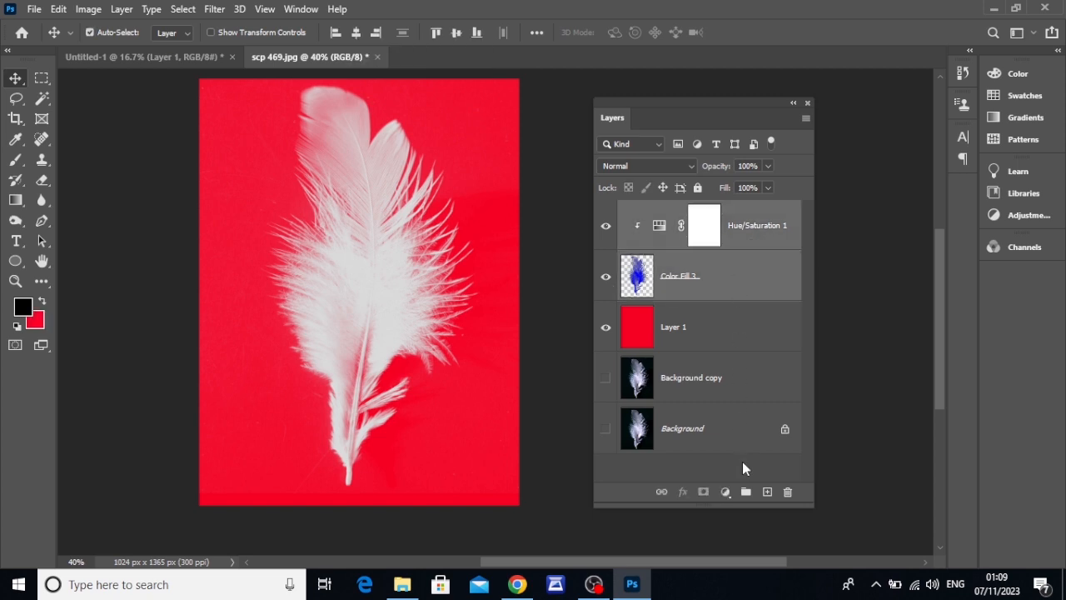
{"action": "right_click", "coordinate": [725, 297]}
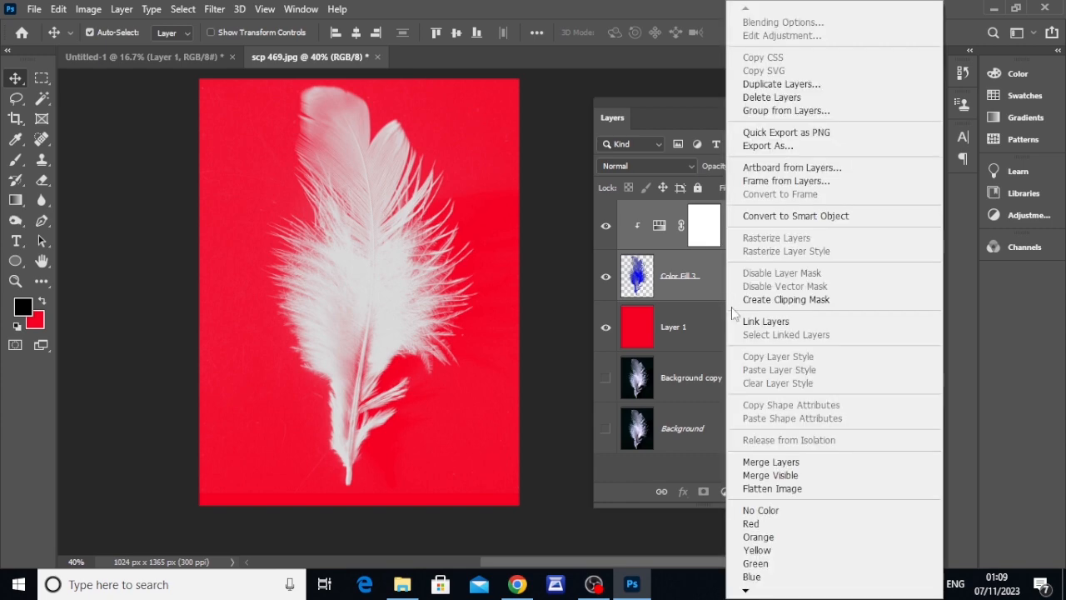
{"action": "left_click", "coordinate": [771, 462]}
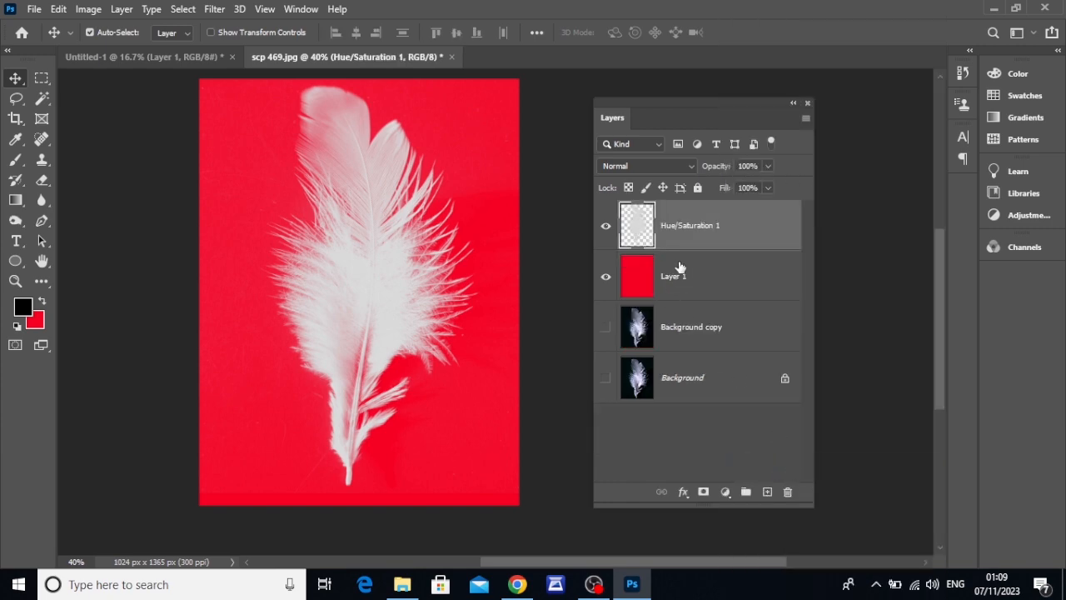
Load the merged feather layer's transparency as a selection and apply it as a layer mask.
{"action": "key", "text": "ctrl"}
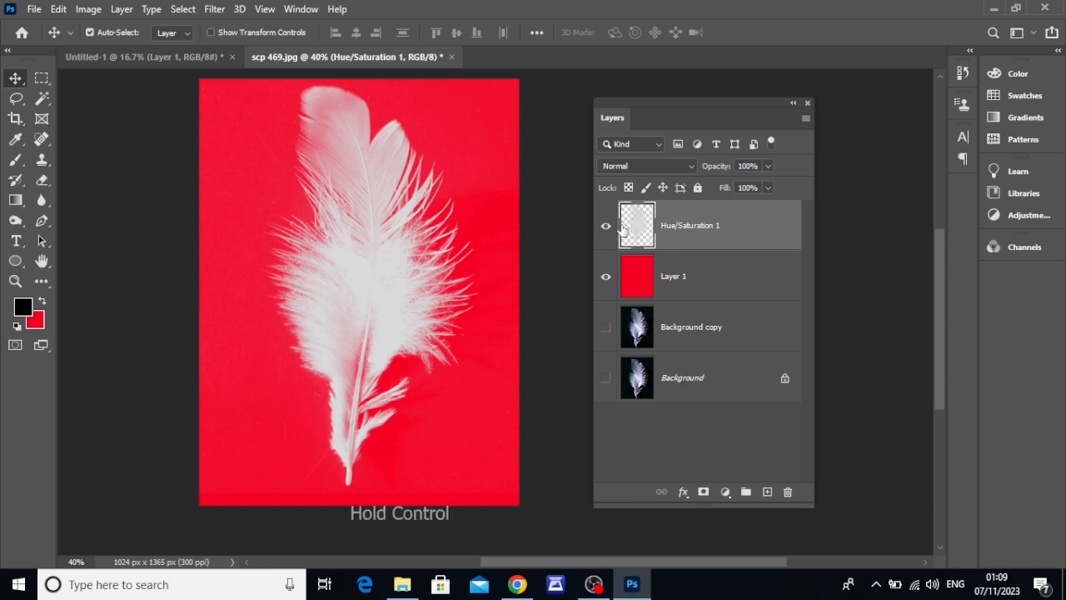
{"action": "left_click", "coordinate": [640, 233], "text": "ctrl"}
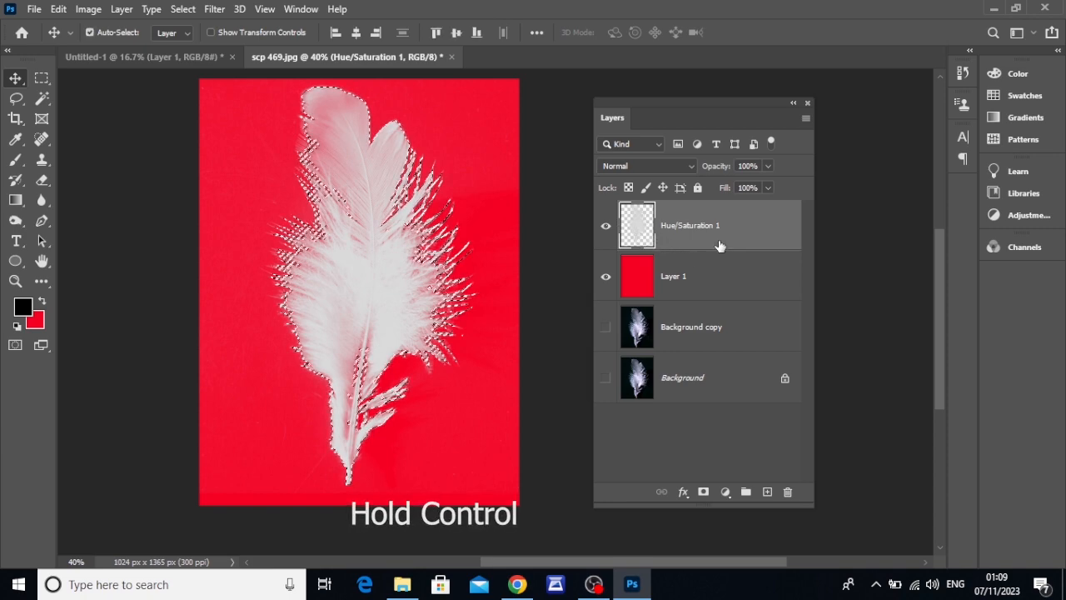
{"action": "left_click", "coordinate": [702, 493]}
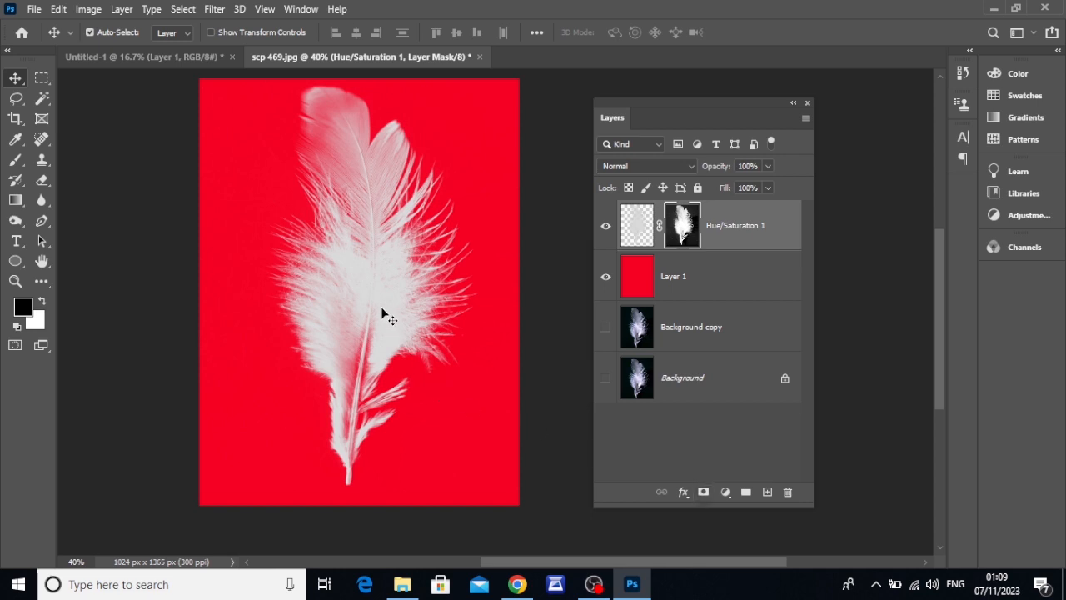
Hide the red layer and bring the masked feather layer into the Untitled-1 autumn road document.
{"action": "scroll", "coordinate": [575, 254], "scroll_direction": "left", "scroll_amount": 1}
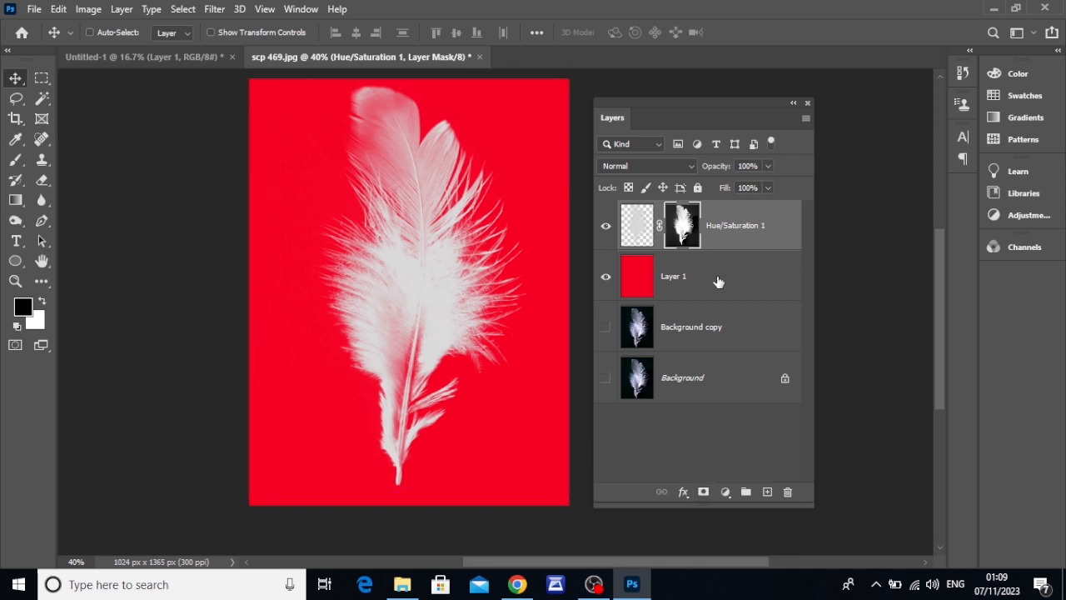
{"action": "left_click", "coordinate": [606, 280]}
{"action": "mouse_move", "coordinate": [409, 300]}
{"action": "left_mouse_down"}
{"action": "mouse_move", "coordinate": [185, 126]}
{"action": "mouse_move", "coordinate": [167, 60]}
{"action": "mouse_move", "coordinate": [396, 297]}
{"action": "left_mouse_up"}
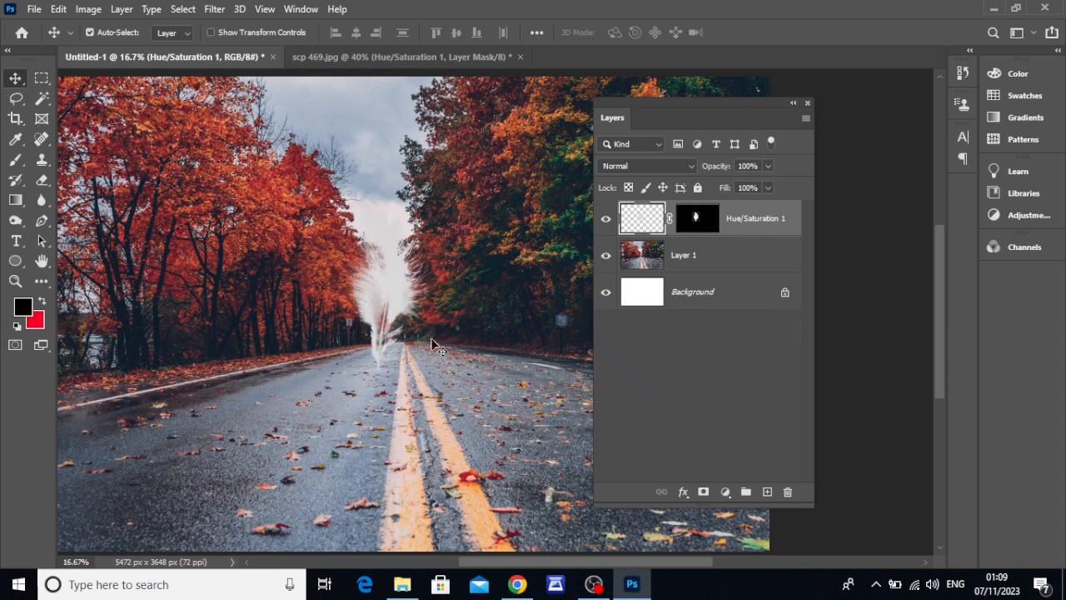
Scale the feather to about 233%, rotate it about 4.6°, and position it over the middle of the road.
{"action": "key", "text": "ctrl+t"}
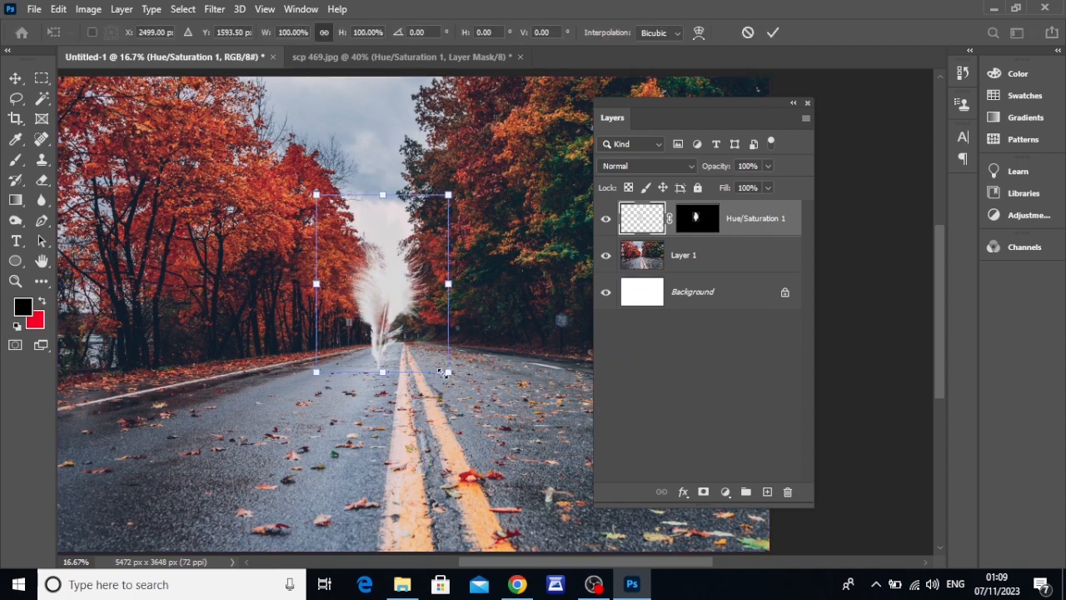
{"action": "scroll", "coordinate": [436, 366], "scroll_direction": "down", "scroll_amount": 2}
{"action": "scroll", "coordinate": [438, 367], "scroll_direction": "down", "scroll_amount": 1}
{"action": "scroll", "coordinate": [449, 373], "scroll_direction": "up", "scroll_amount": 2}
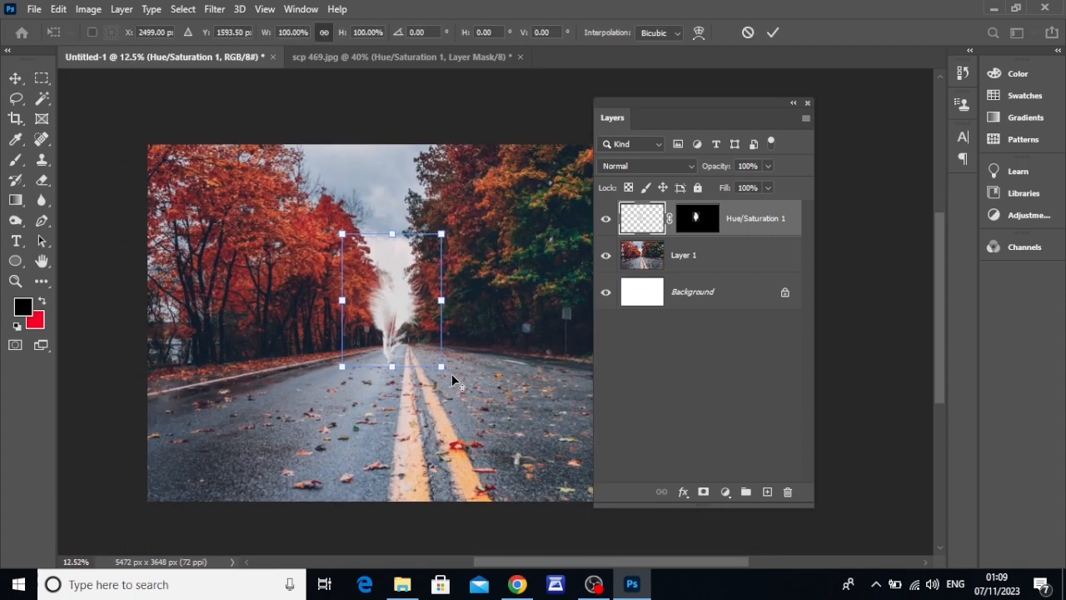
{"action": "left_click_drag", "start_coordinate": [446, 373], "coordinate": [549, 427]}
{"action": "left_click_drag", "start_coordinate": [557, 357], "coordinate": [554, 362]}
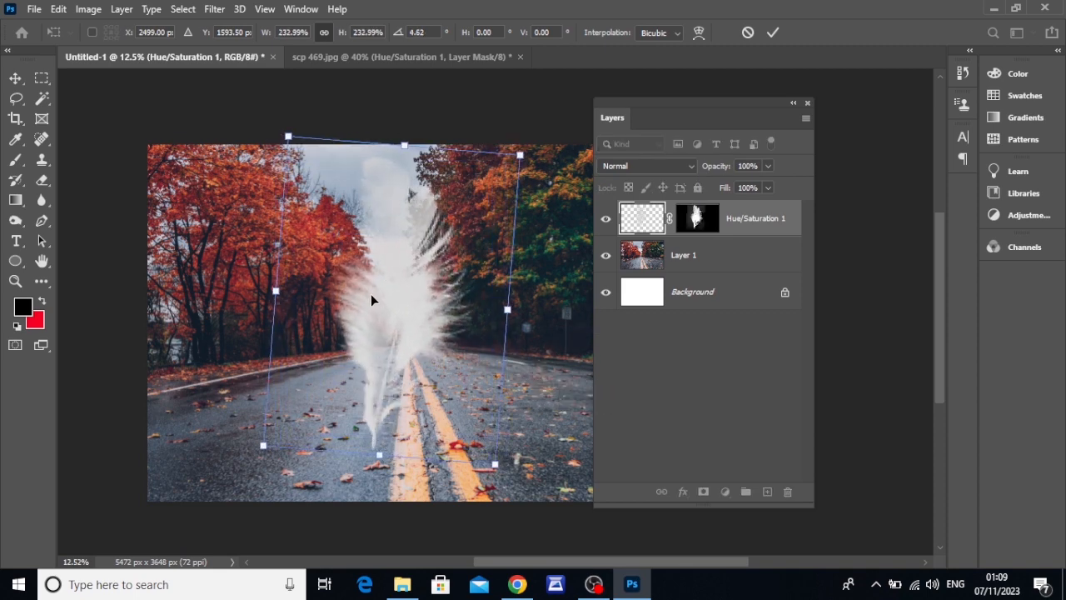
{"action": "left_click_drag", "start_coordinate": [371, 294], "coordinate": [383, 313]}
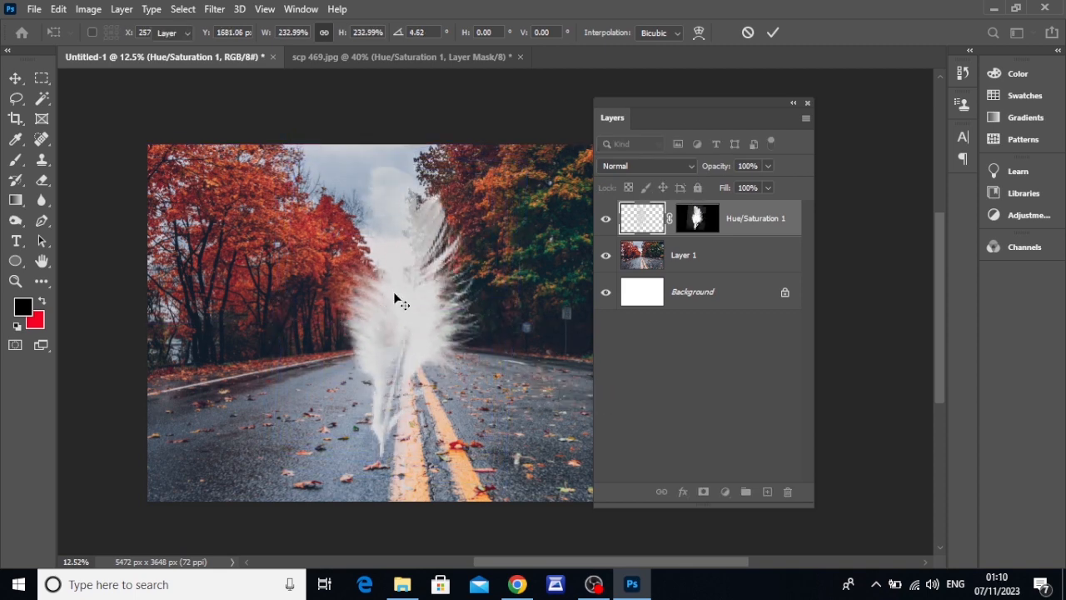
{"action": "key", "text": "Return"}
{"action": "scroll", "coordinate": [423, 295], "scroll_direction": "up", "scroll_amount": 1}
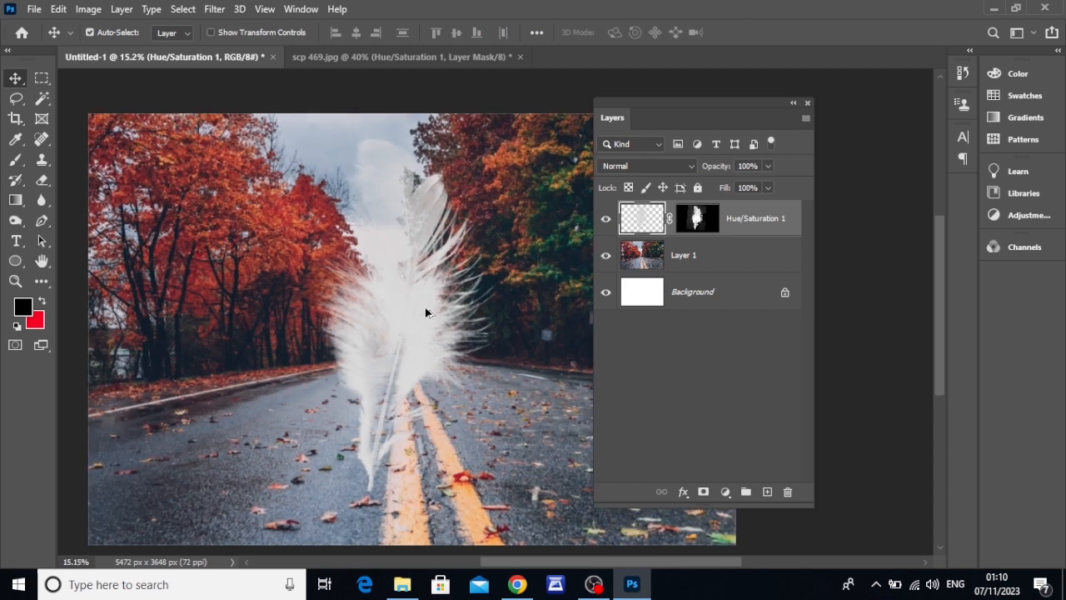
Apply a moderate Gaussian Blur to the autumn road photo on Layer 1, keeping the scene recognizable.
{"action": "left_click", "coordinate": [744, 250]}
{"action": "left_click", "coordinate": [218, 9]}
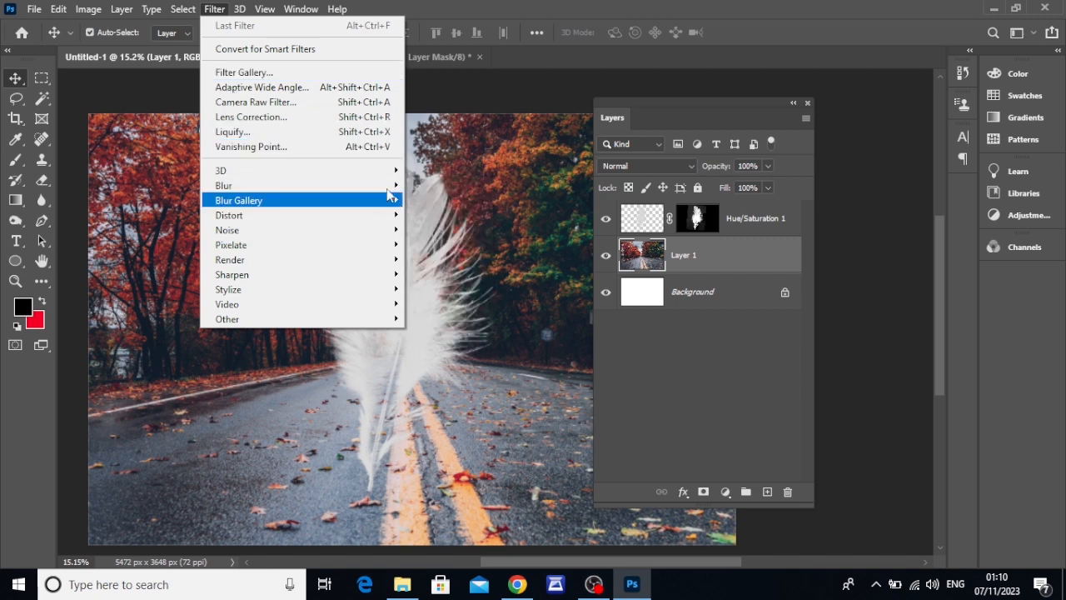
{"action": "mouse_move", "coordinate": [383, 188]}
{"action": "left_click", "coordinate": [471, 247]}
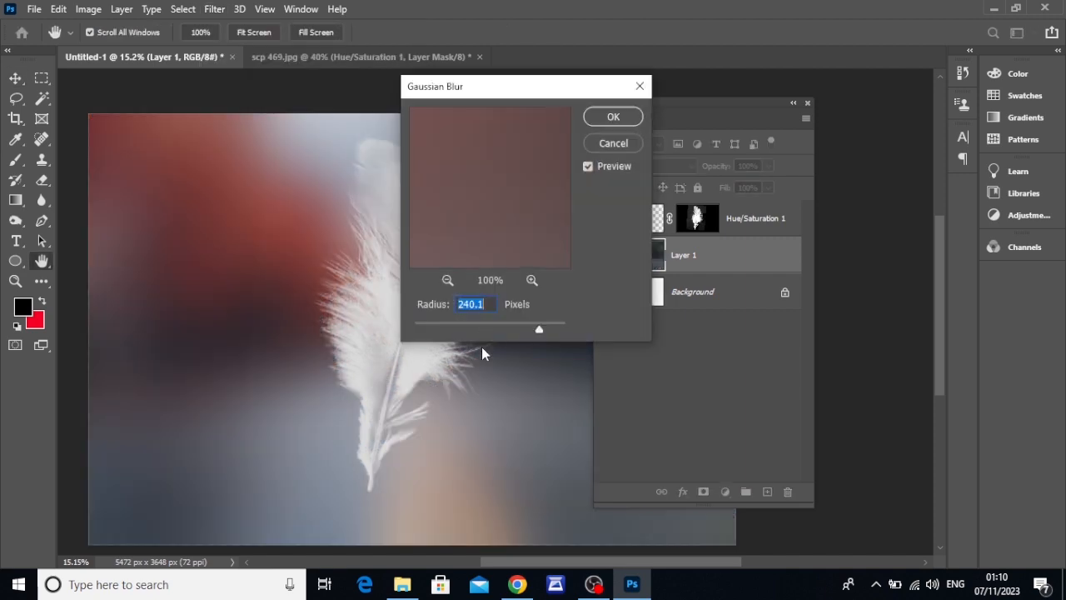
{"action": "mouse_move", "coordinate": [484, 328]}
{"action": "left_mouse_down"}
{"action": "mouse_move", "coordinate": [473, 327]}
{"action": "mouse_move", "coordinate": [484, 328]}
{"action": "left_mouse_up"}
{"action": "left_click", "coordinate": [613, 118]}
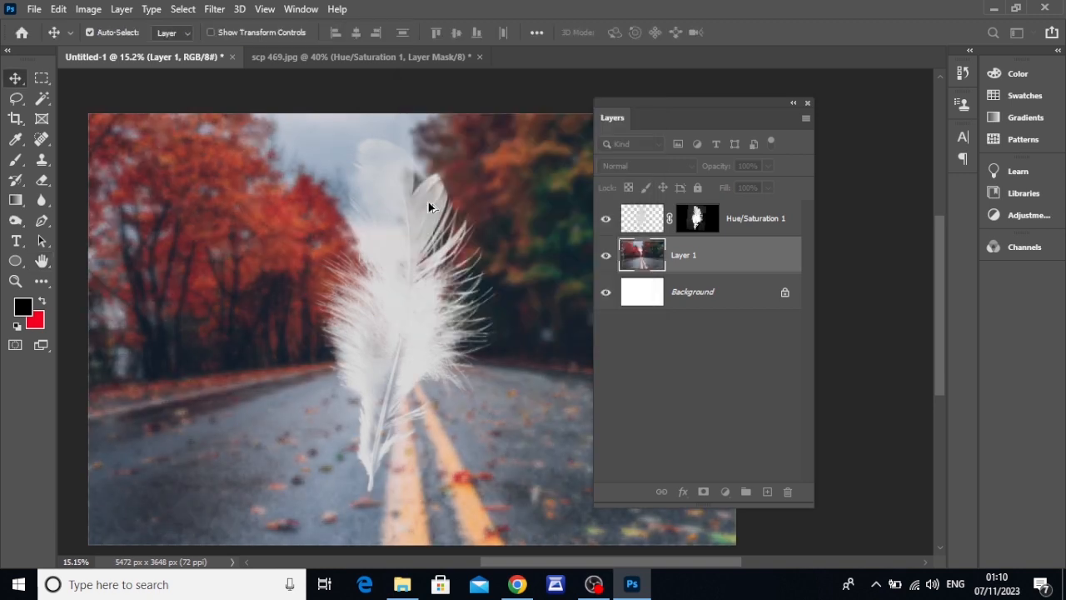
Move the feather slightly down and to the right over the blurred road.
{"action": "scroll", "coordinate": [428, 207], "scroll_direction": "down", "scroll_amount": 2}
{"action": "left_click_drag", "start_coordinate": [437, 299], "coordinate": [444, 316]}
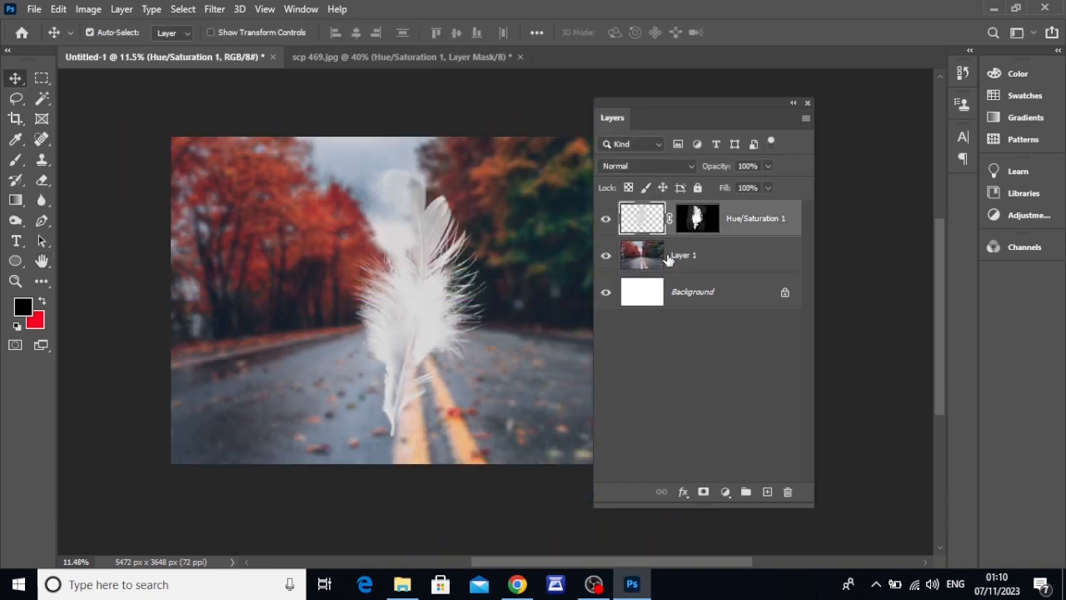